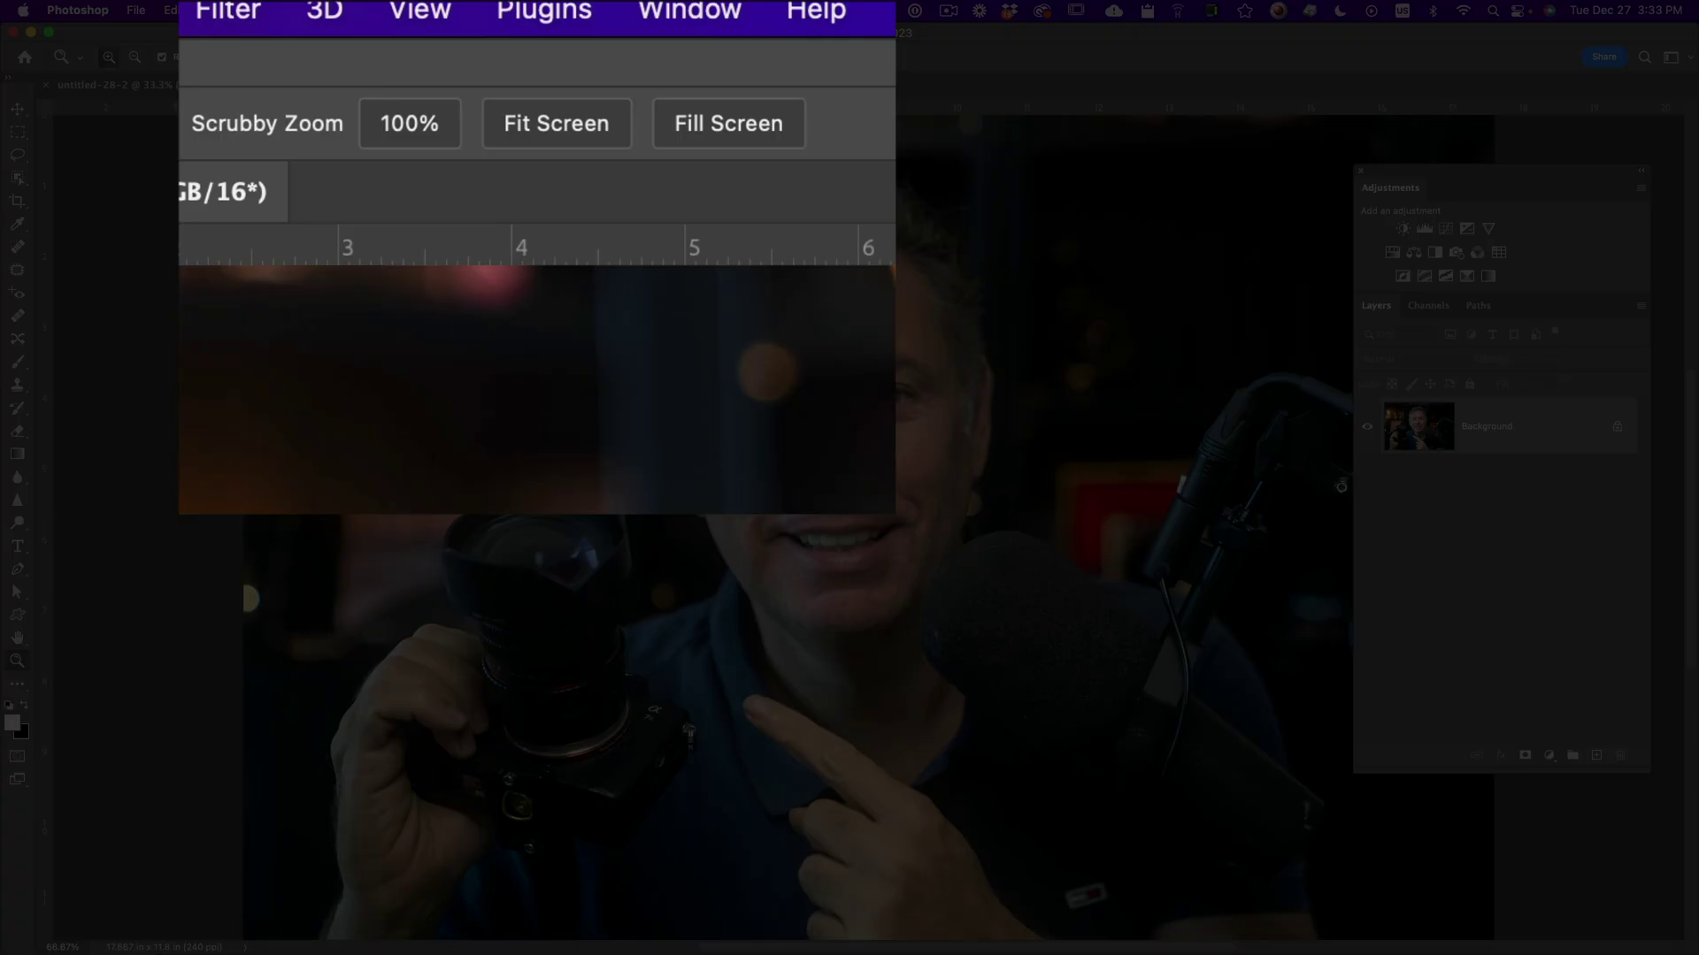
Open Neural Filters from the Filter menu and turn on Skin Smoothing, which starts at Blur 50
{"action": "left_click", "coordinate": [410, 12]}
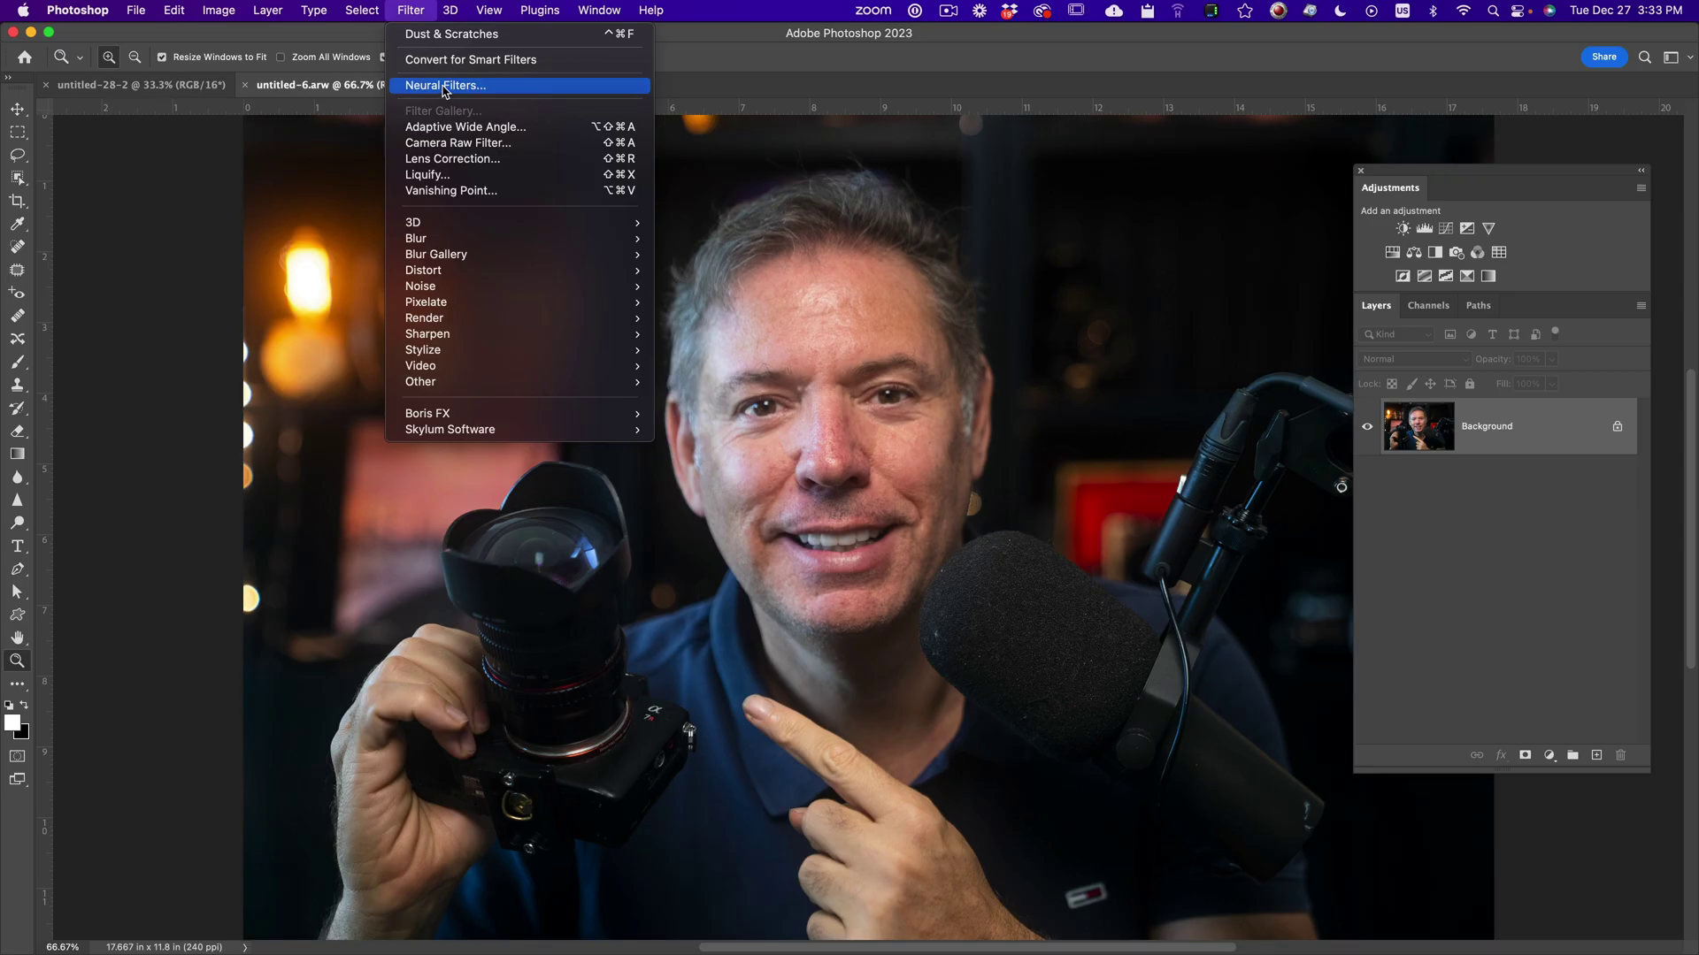
{"action": "left_click", "coordinate": [445, 86]}
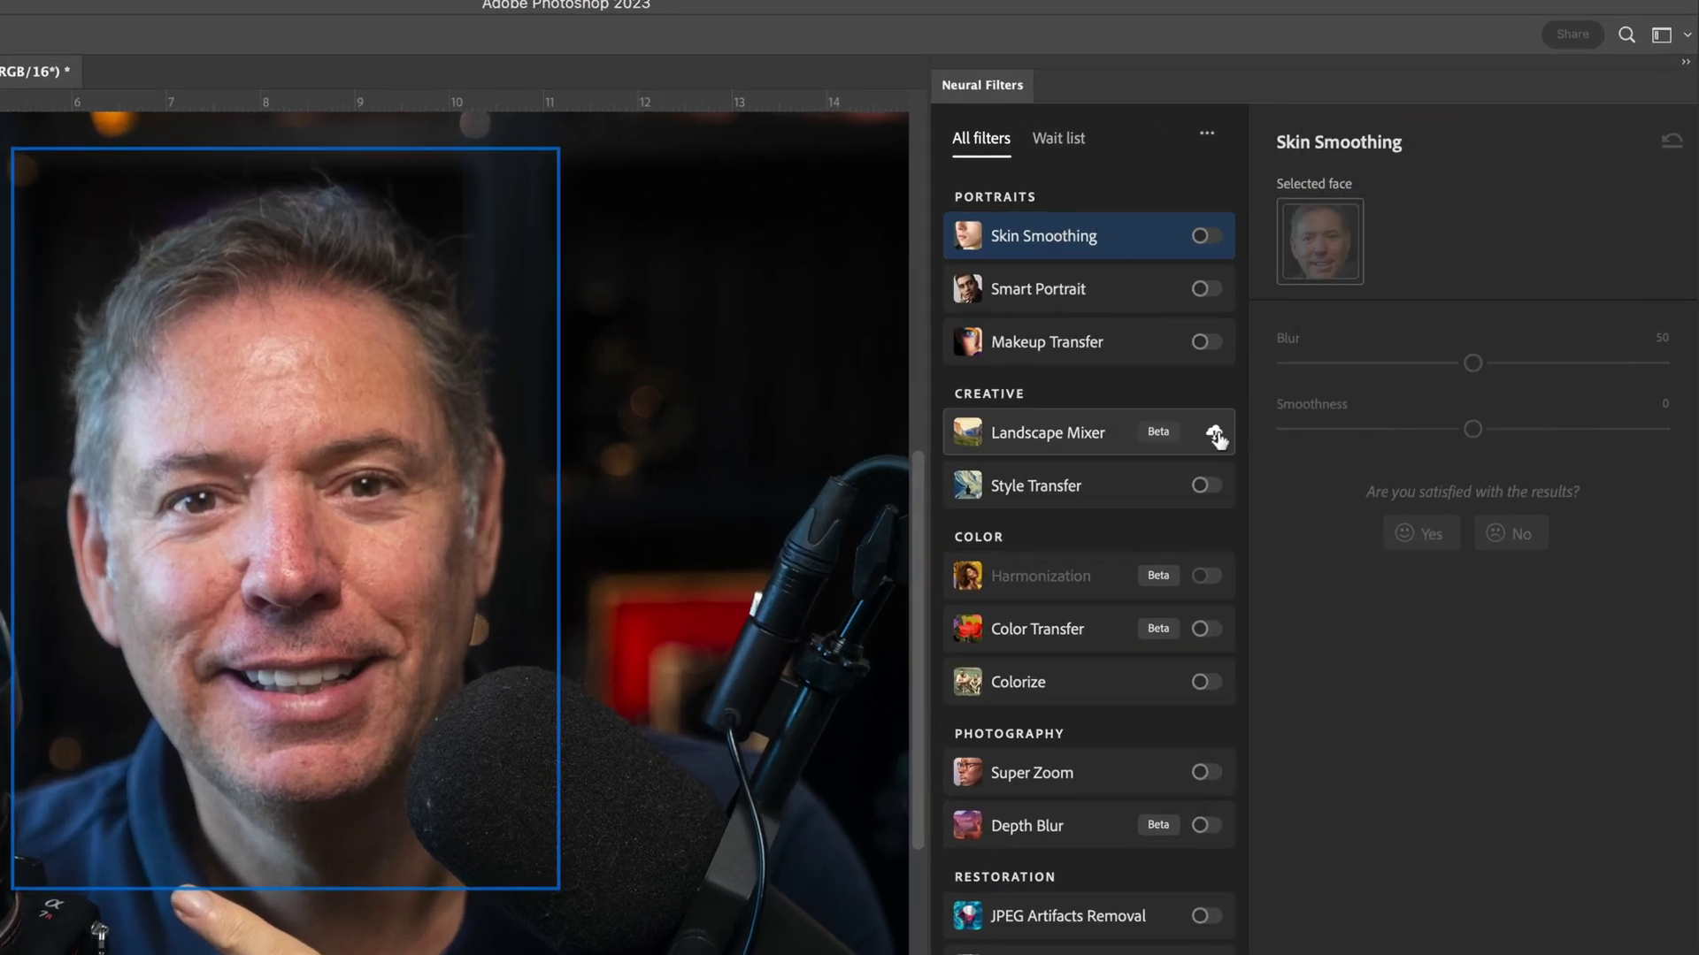
{"action": "left_click", "coordinate": [1203, 236]}
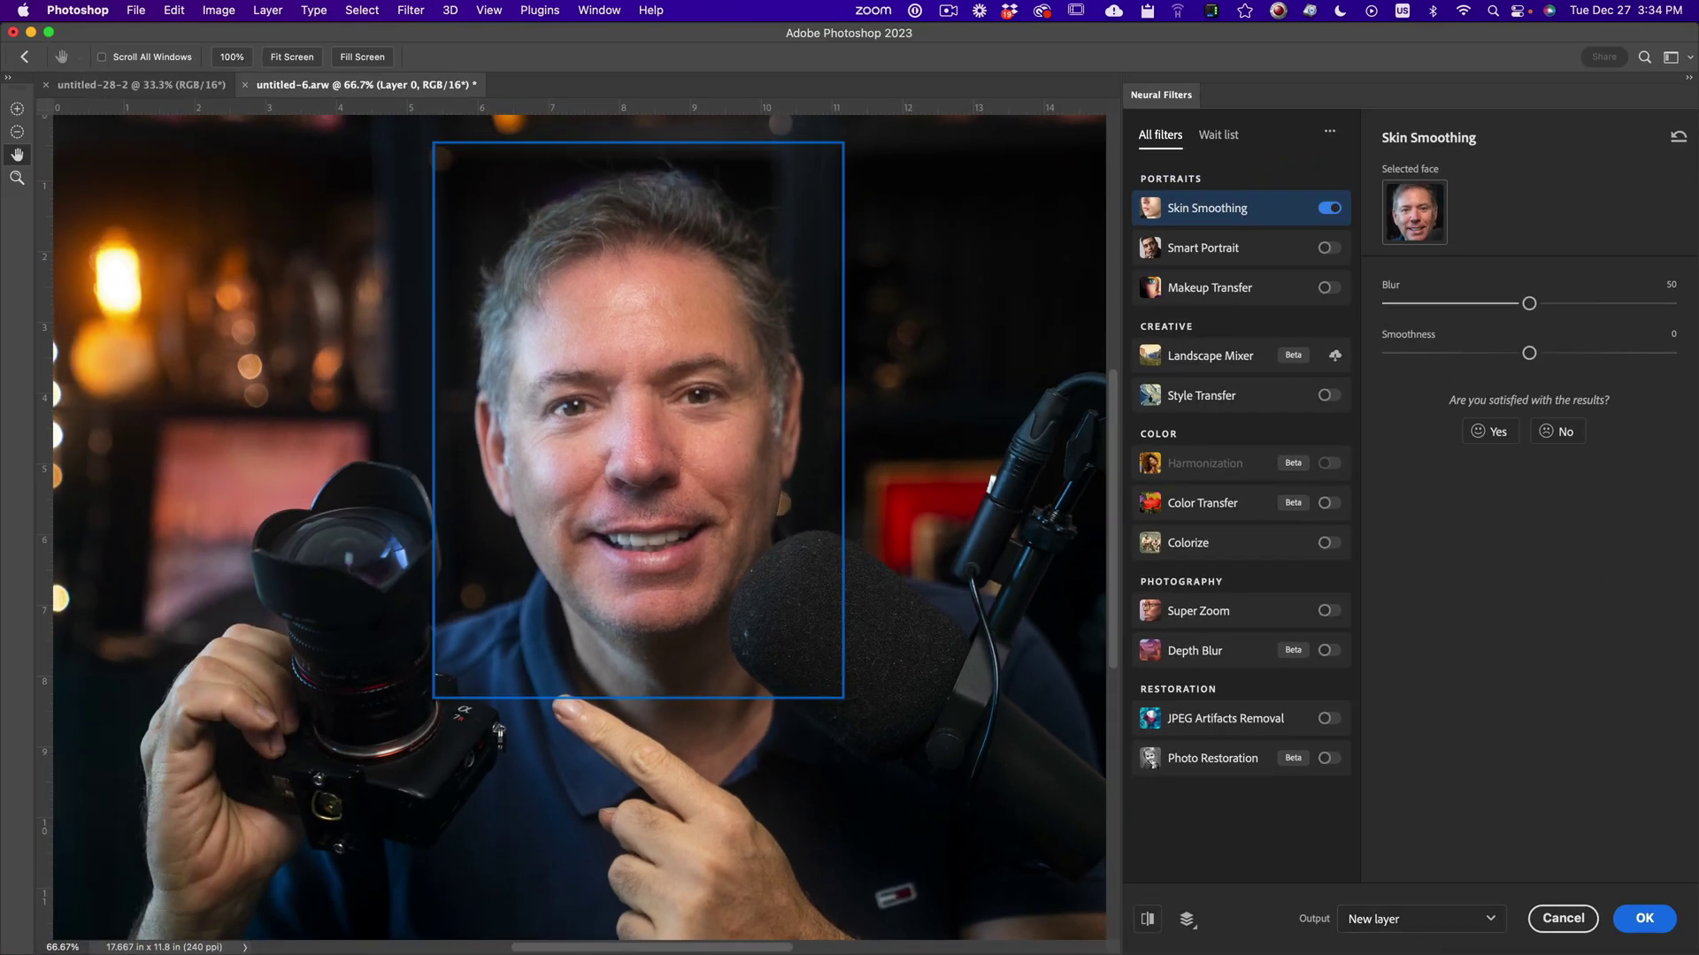
Reset Skin Smoothing, raise Blur to 63, and compare the before/after preview
{"action": "left_click", "coordinate": [1678, 137]}
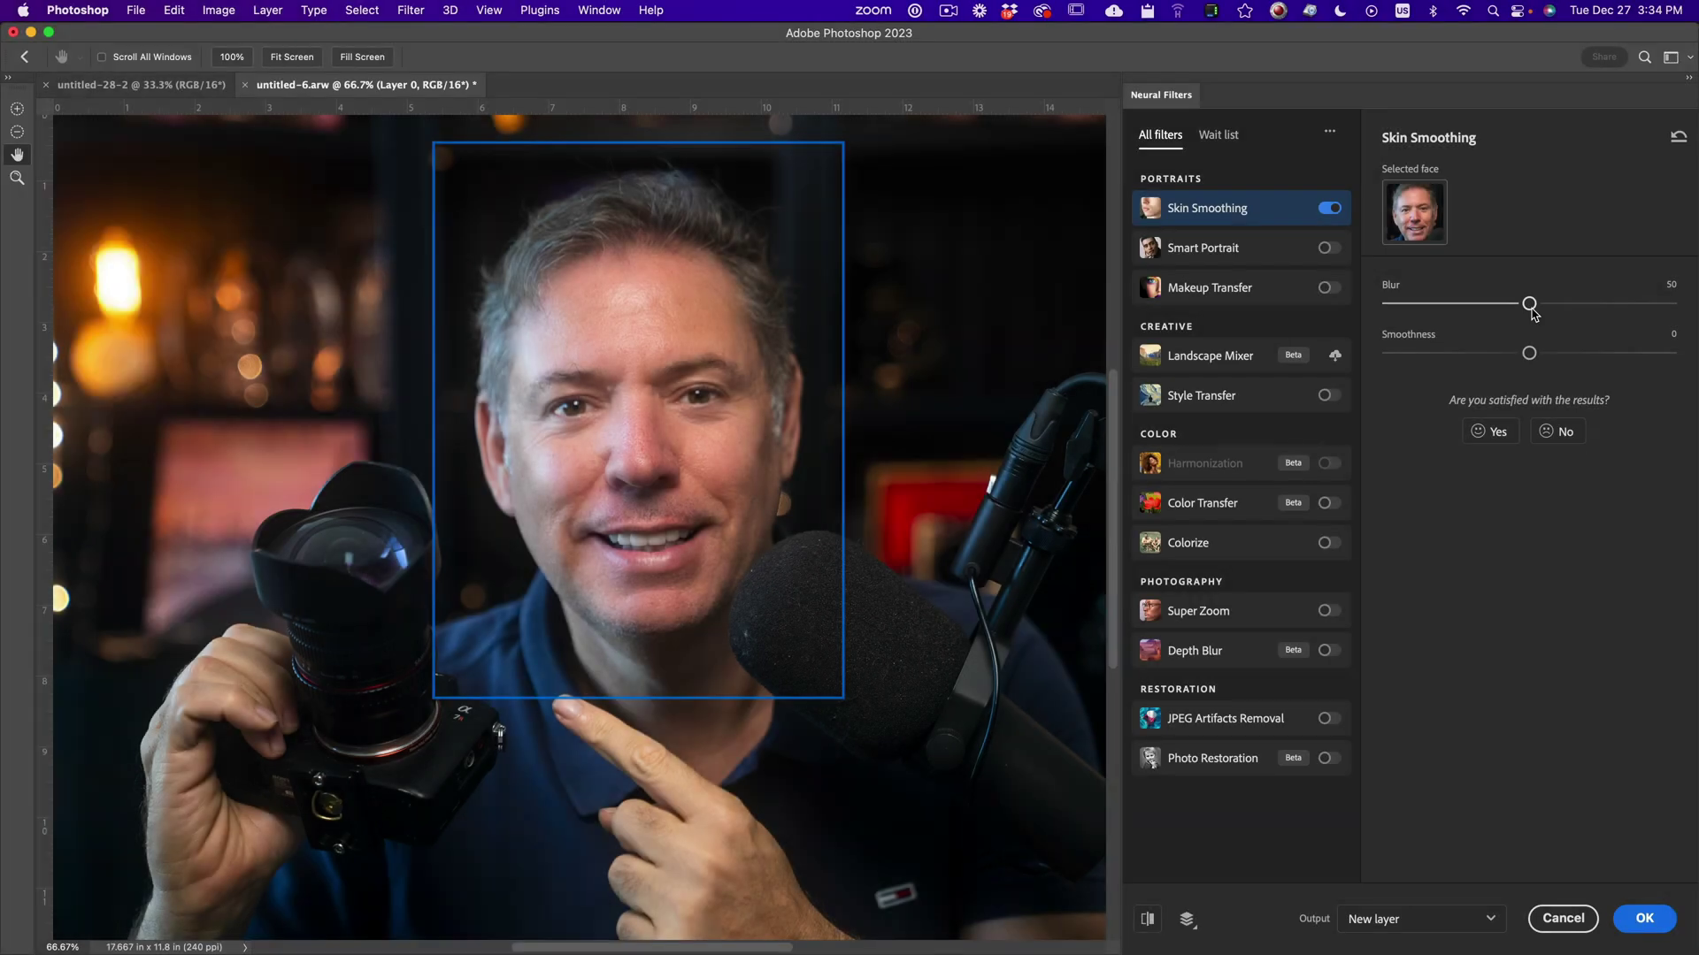
{"action": "left_click_drag", "start_coordinate": [1529, 304], "coordinate": [1566, 308]}
{"action": "left_click", "coordinate": [1147, 920]}
{"action": "left_click", "coordinate": [1150, 923]}
Enable Smart Portrait and test Facial age at +38 and -22 before bringing it back near 0
{"action": "left_click", "coordinate": [1234, 254]}
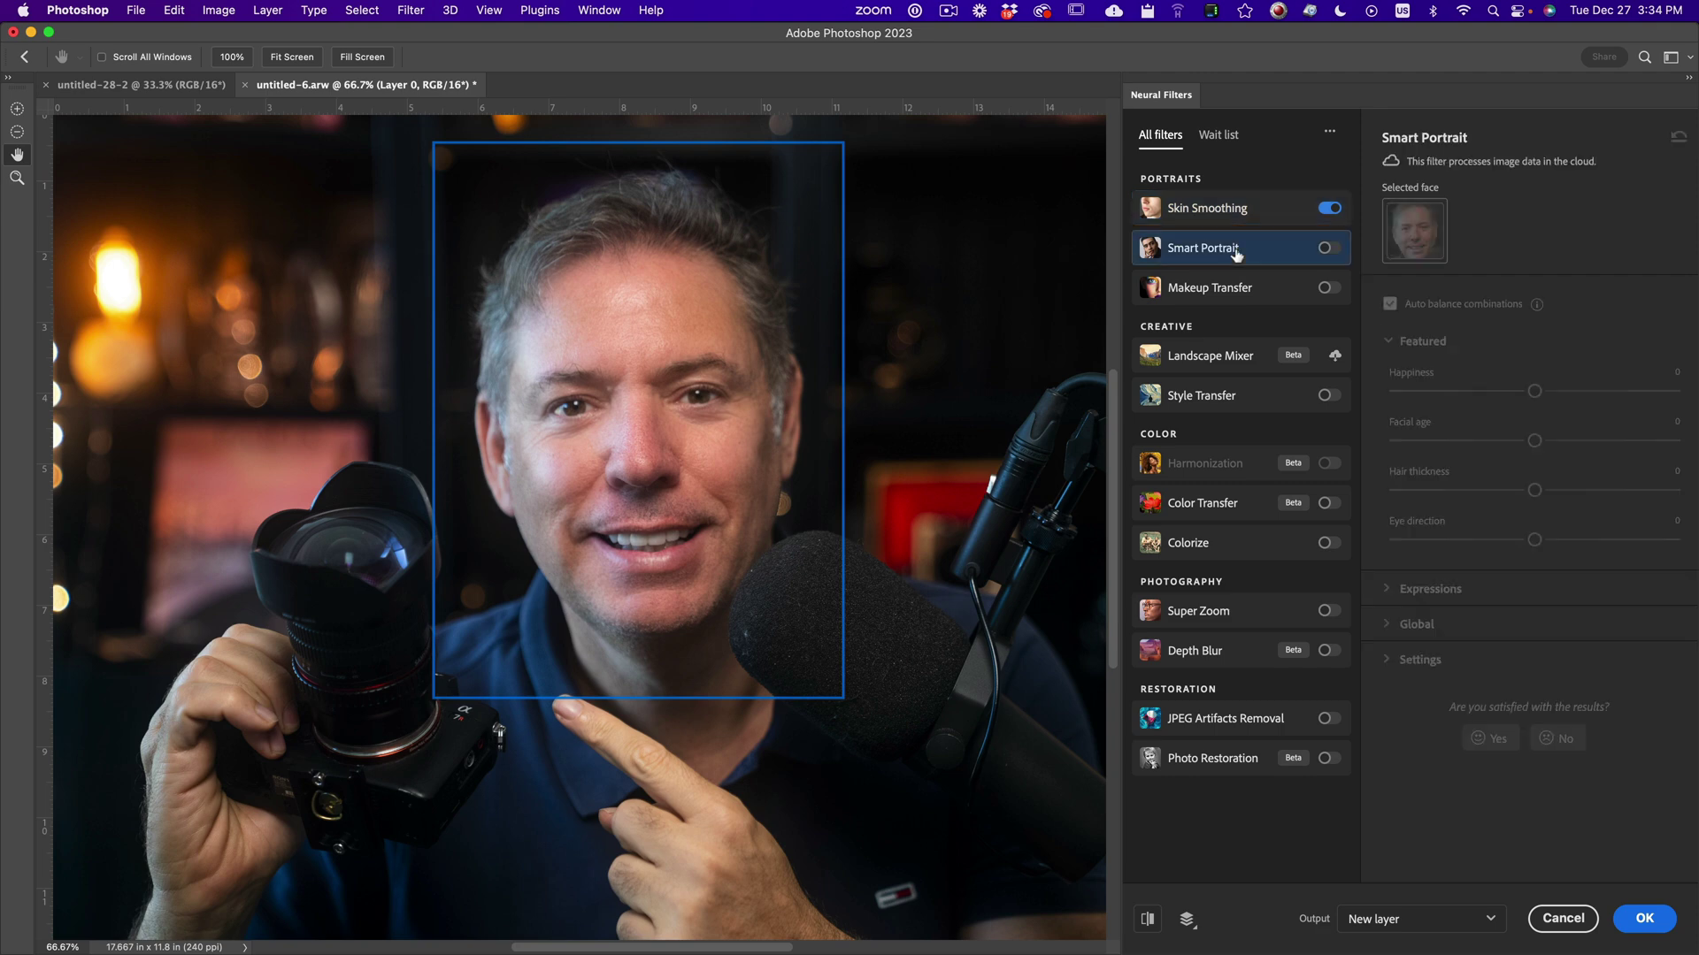
{"action": "left_click", "coordinate": [1328, 249]}
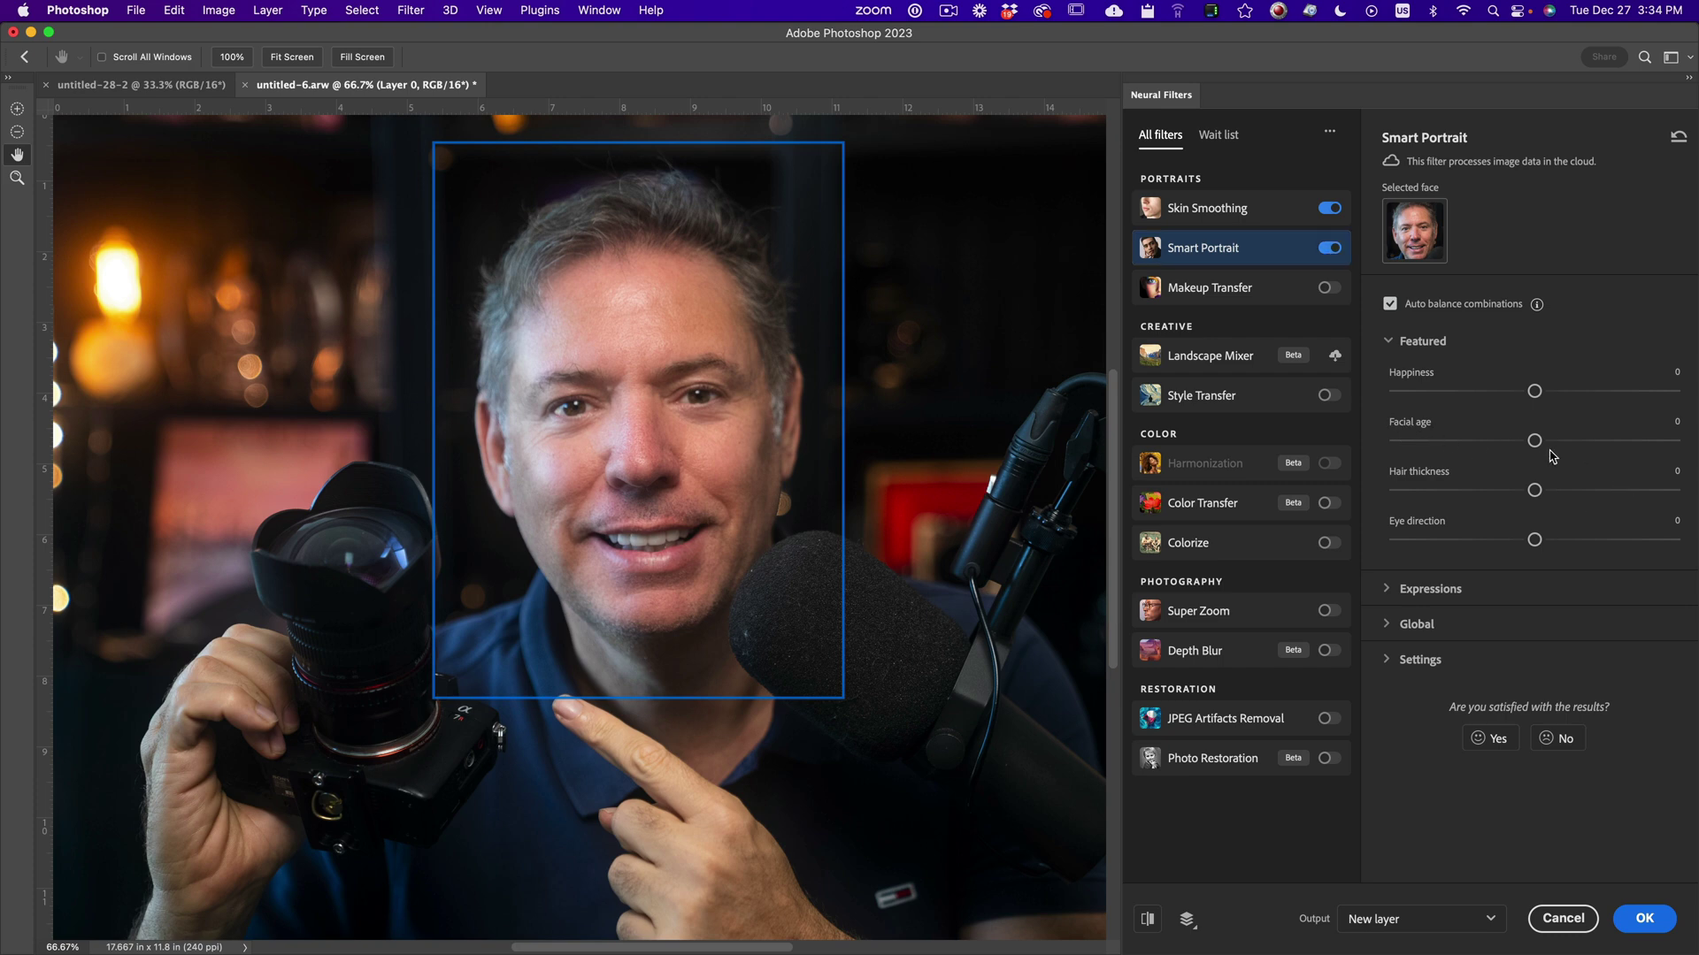
{"action": "left_click_drag", "start_coordinate": [1534, 440], "coordinate": [1642, 456]}
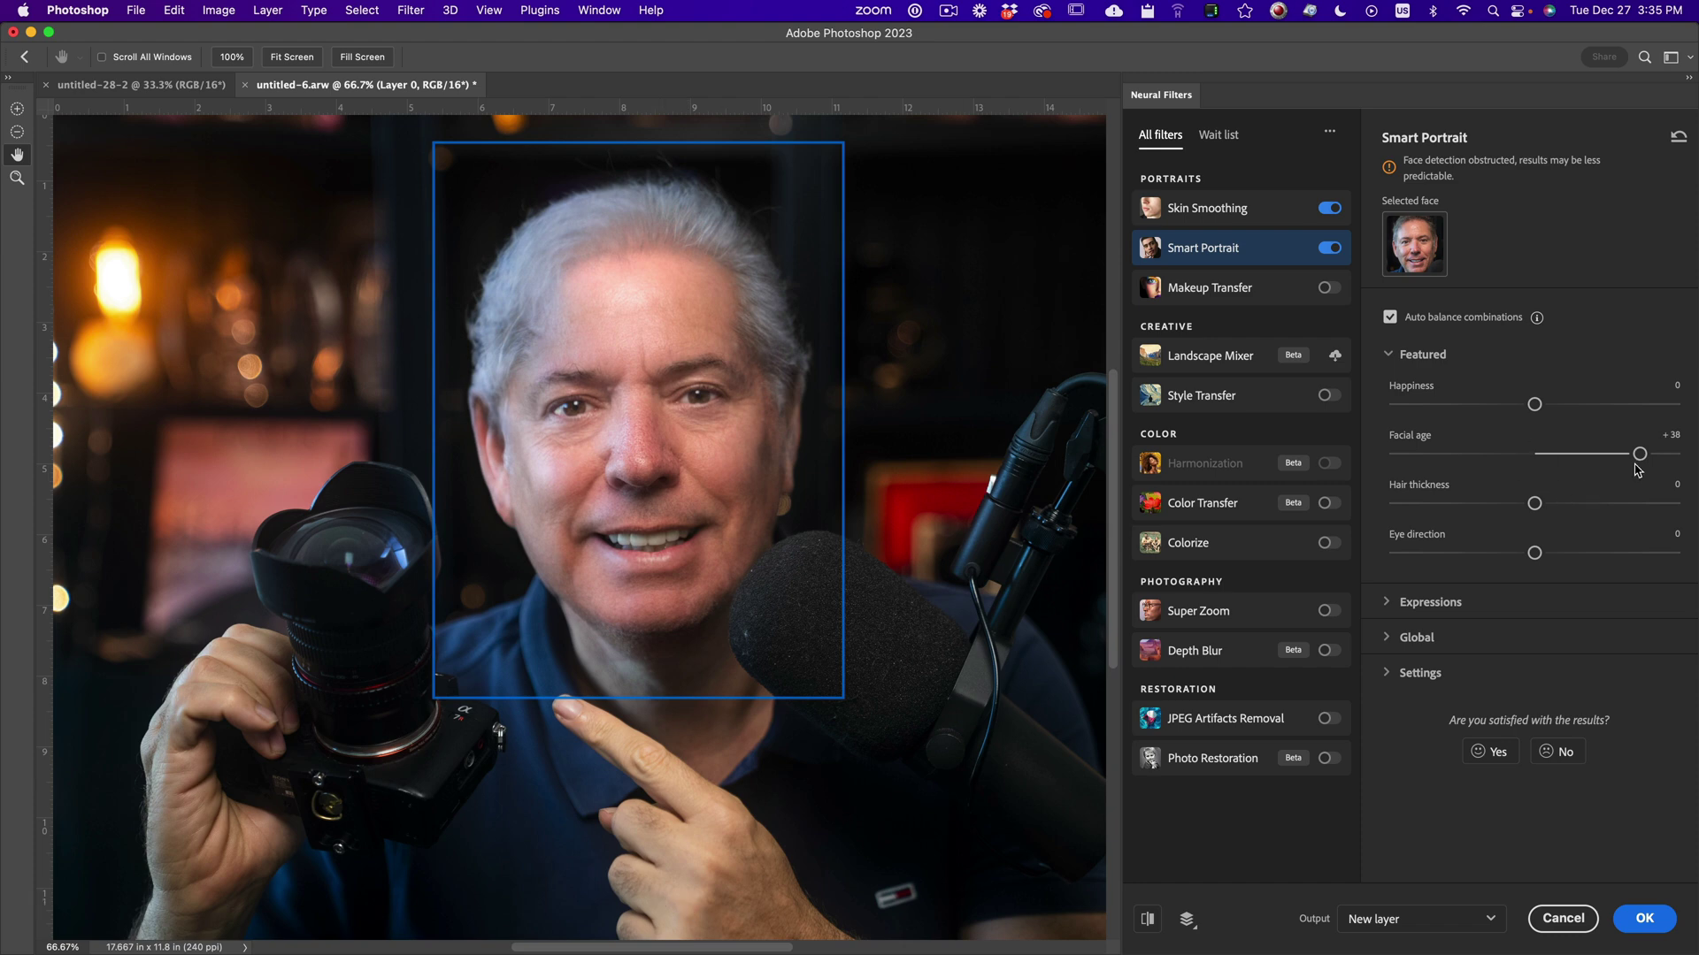
{"action": "left_click_drag", "start_coordinate": [1633, 461], "coordinate": [1460, 458]}
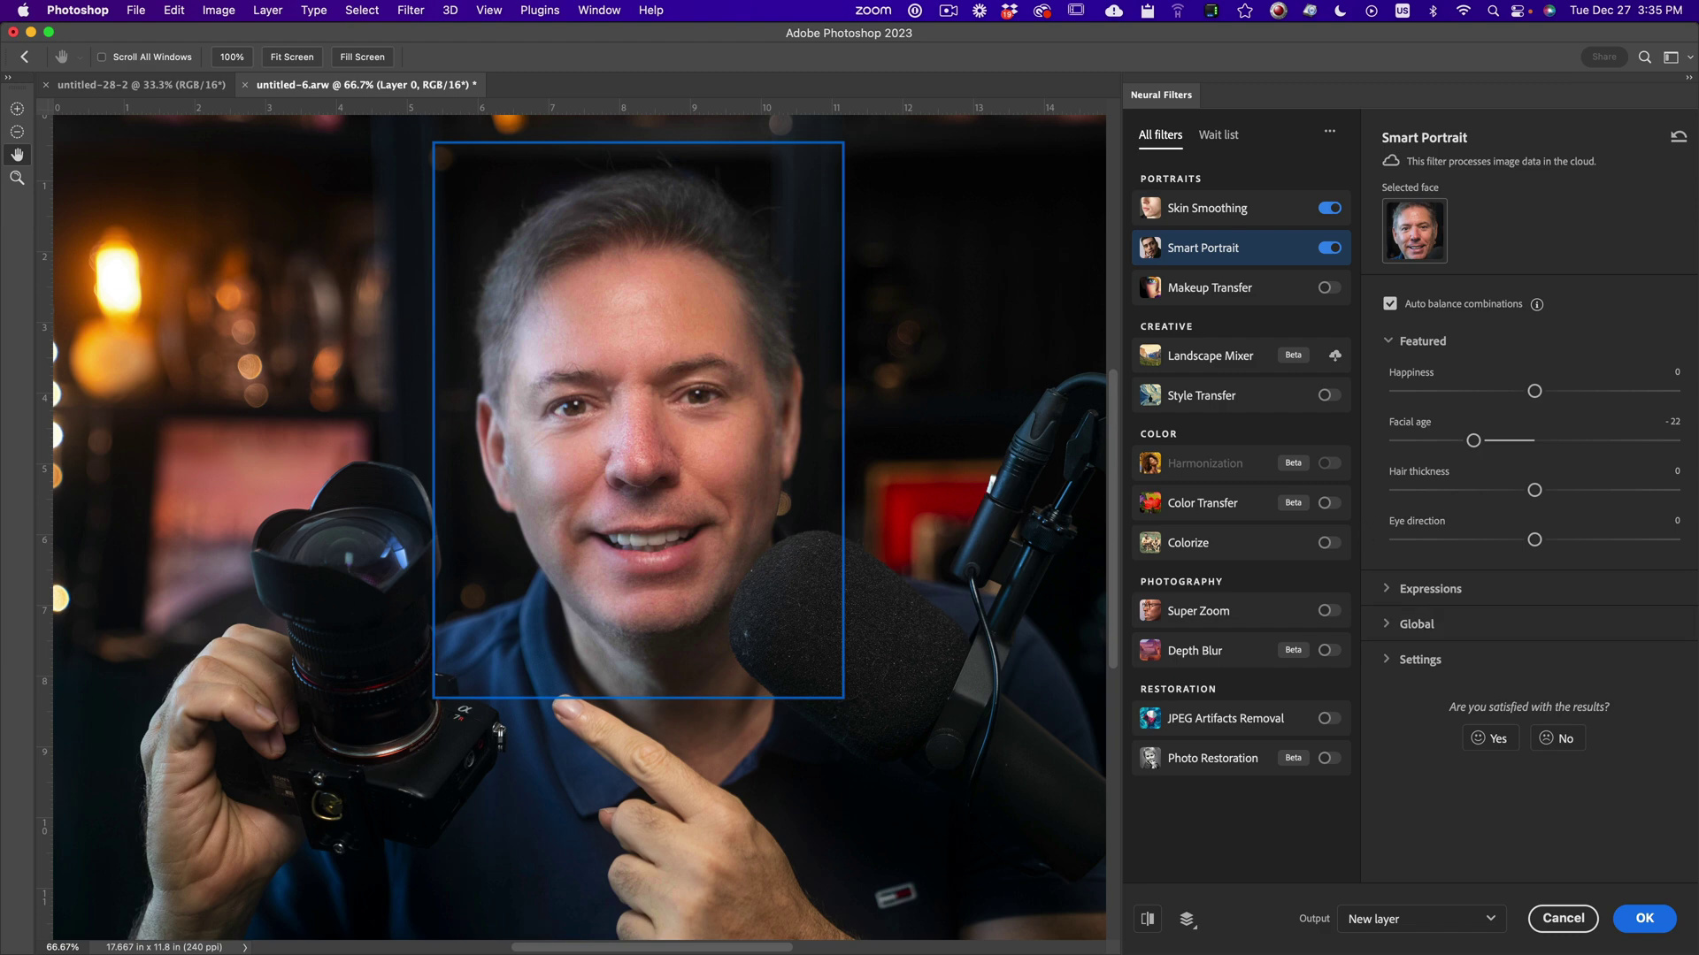
{"action": "left_click_drag", "start_coordinate": [1472, 442], "coordinate": [1534, 446]}
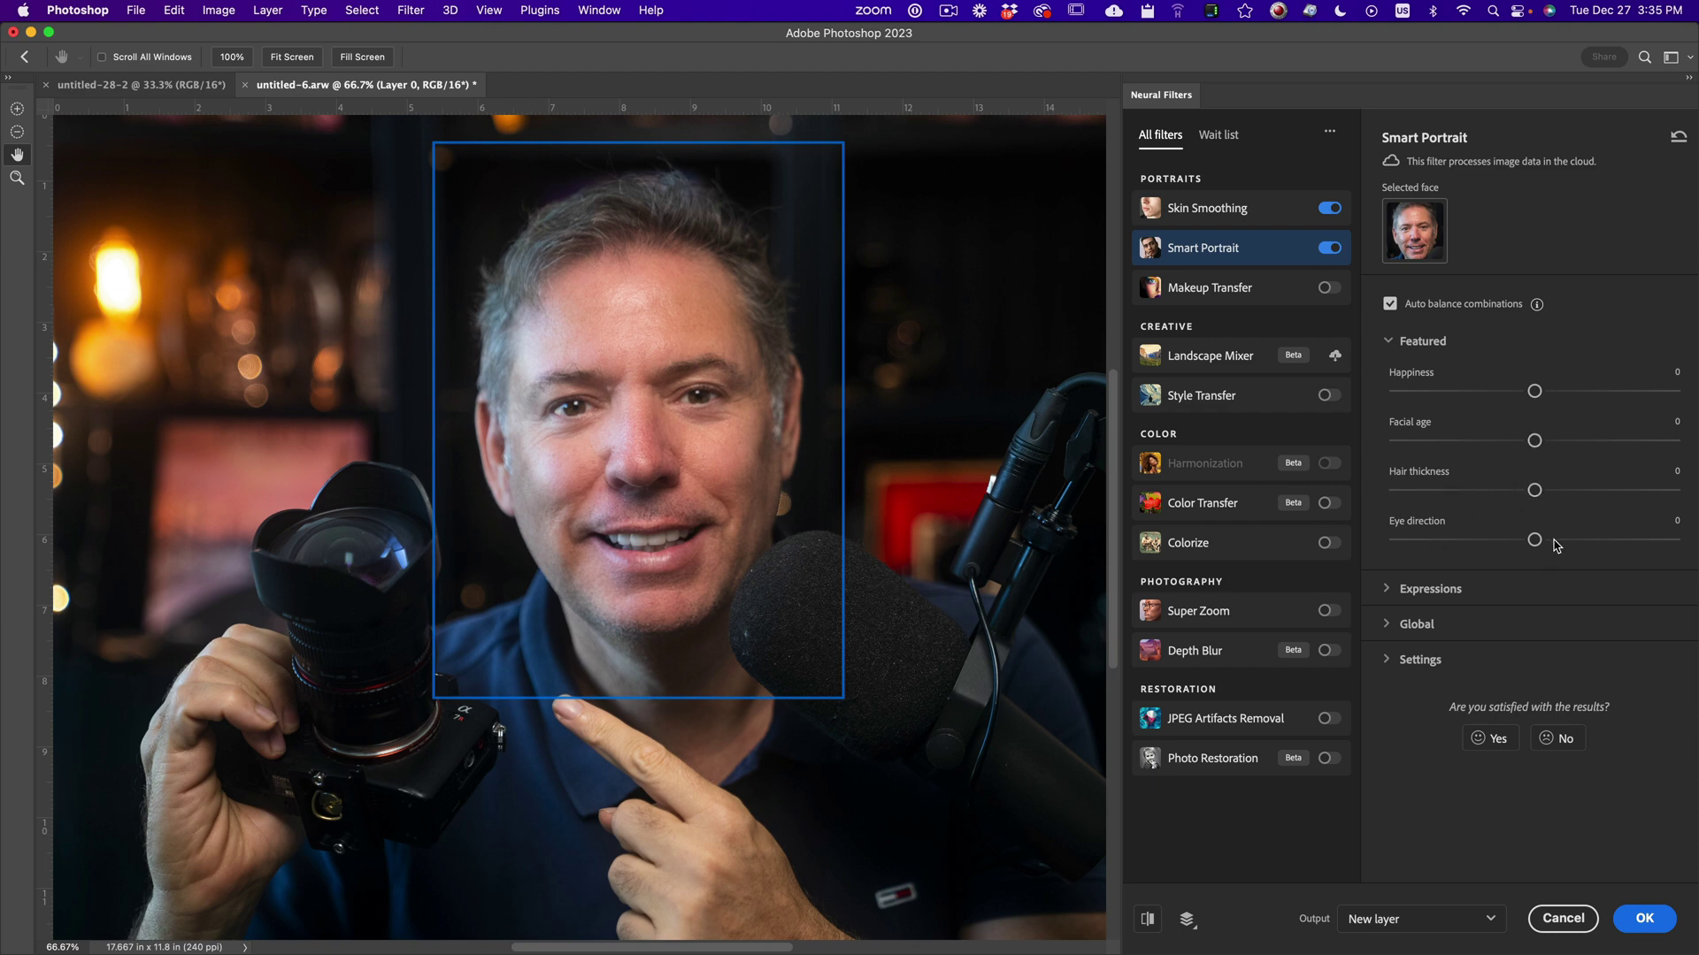
Try the Surprise and Anger (+42) expressions, reset both to 0, and expand Global settings
{"action": "left_click", "coordinate": [1388, 590]}
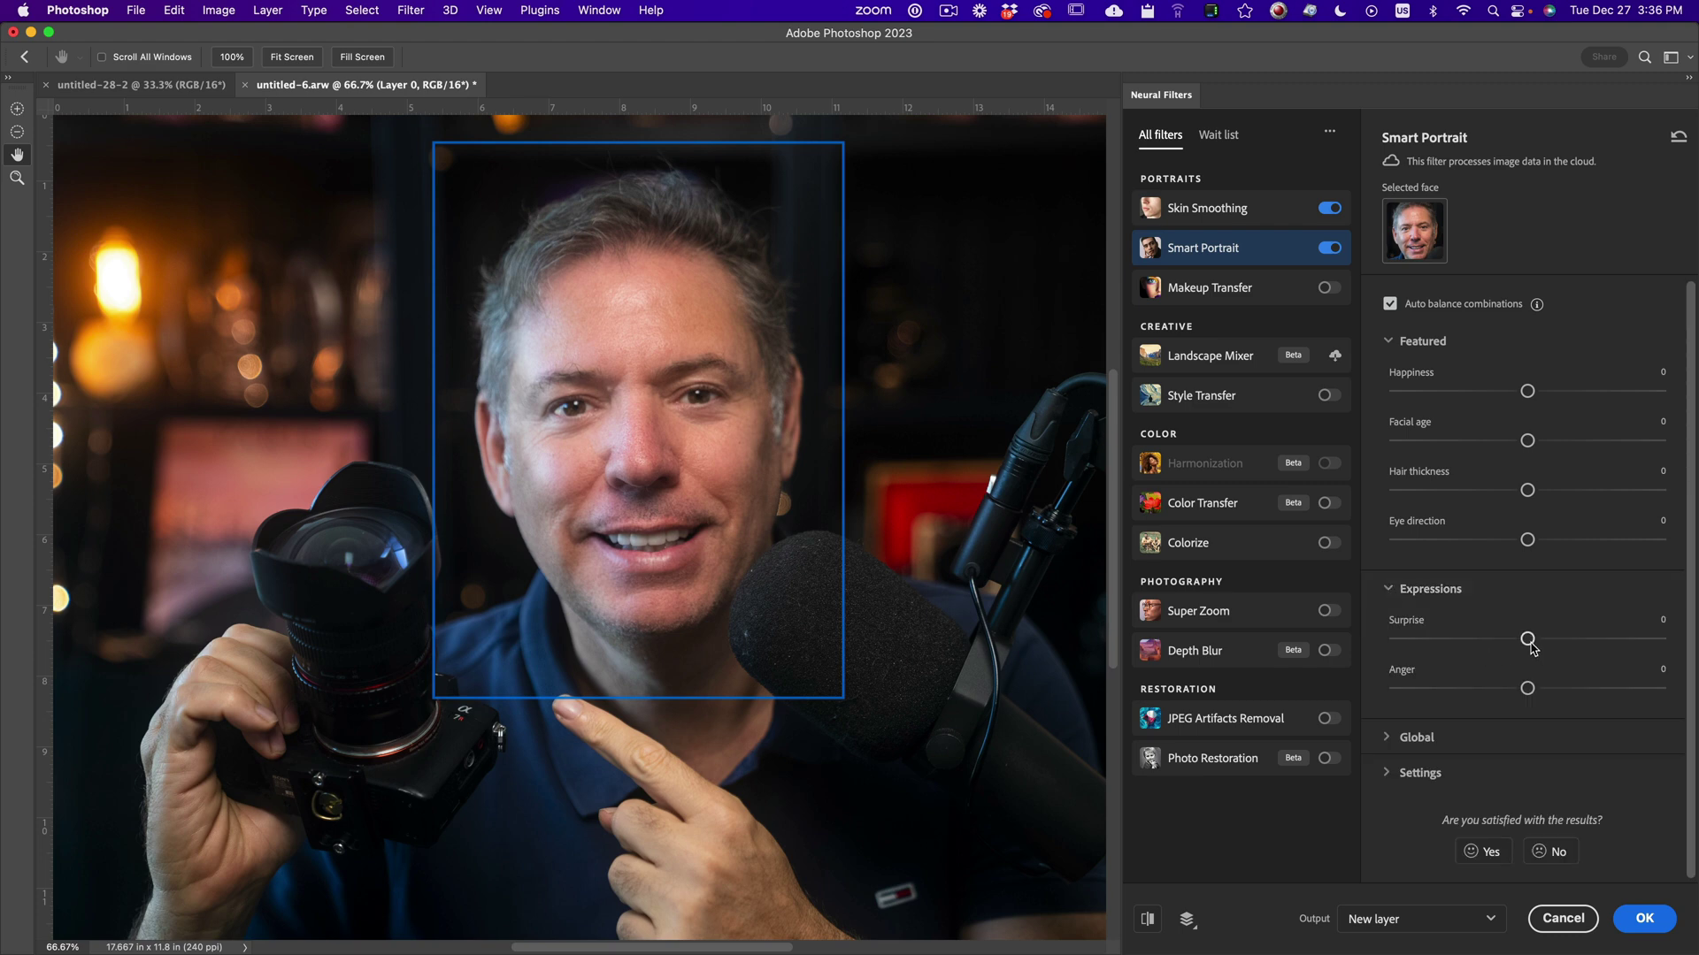
{"action": "left_click_drag", "start_coordinate": [1528, 641], "coordinate": [1626, 648]}
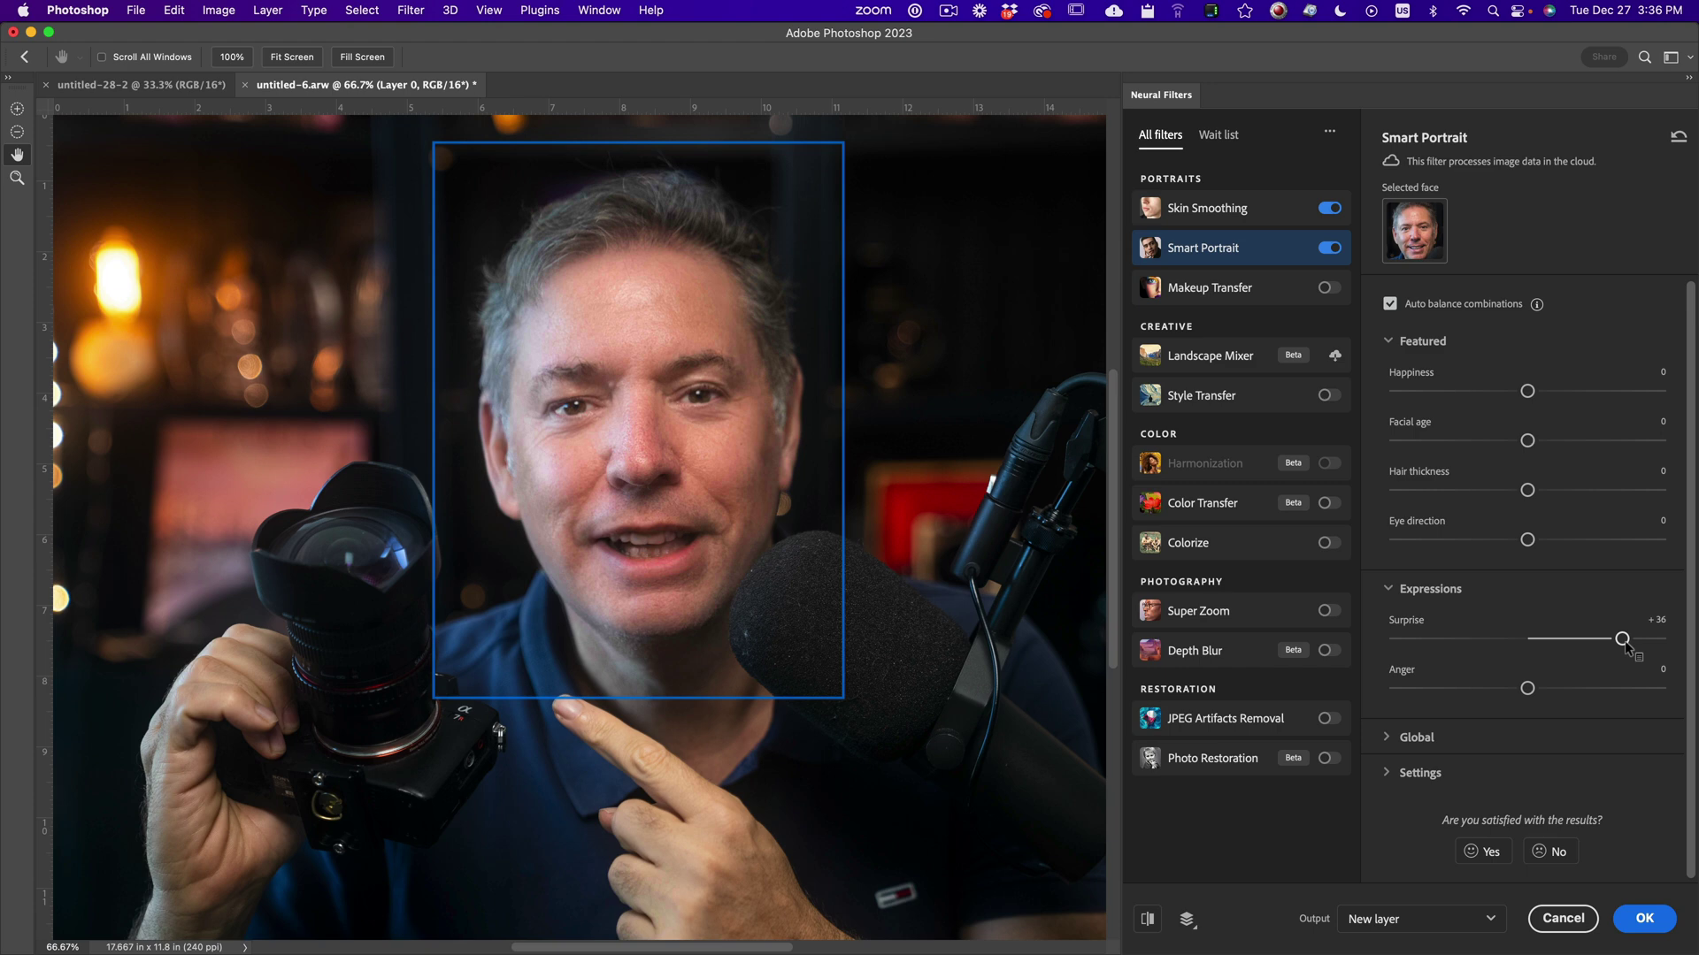
{"action": "left_click_drag", "start_coordinate": [1626, 648], "coordinate": [1528, 640]}
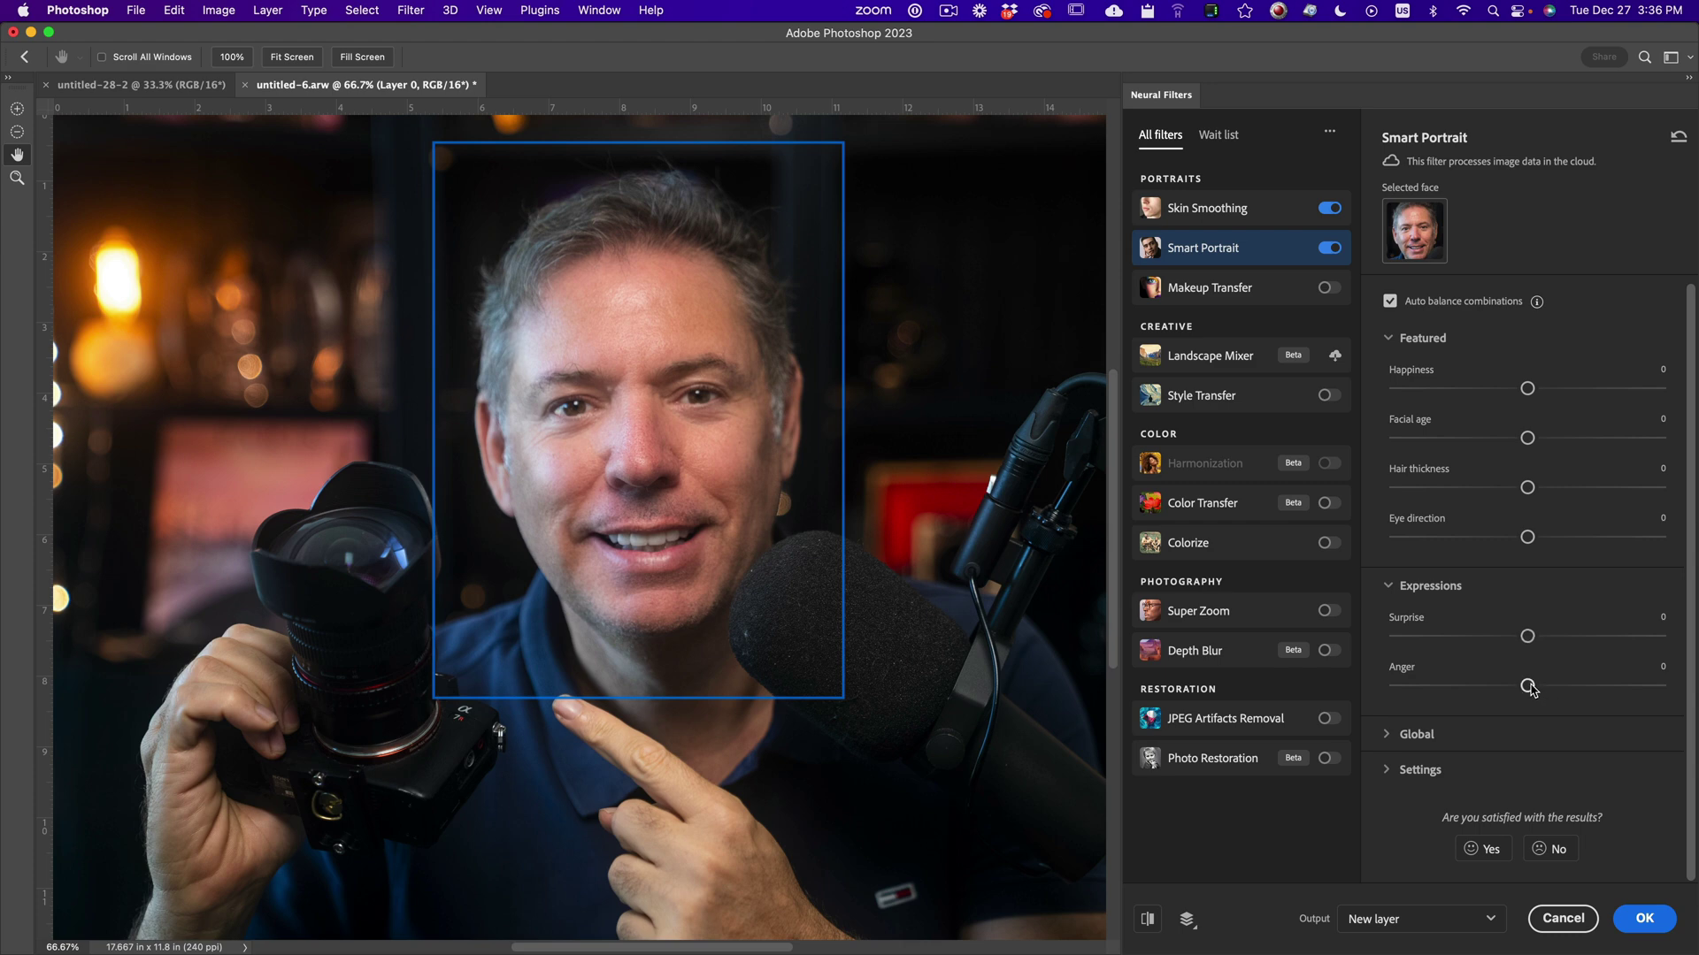
{"action": "left_click_drag", "start_coordinate": [1529, 686], "coordinate": [1637, 686]}
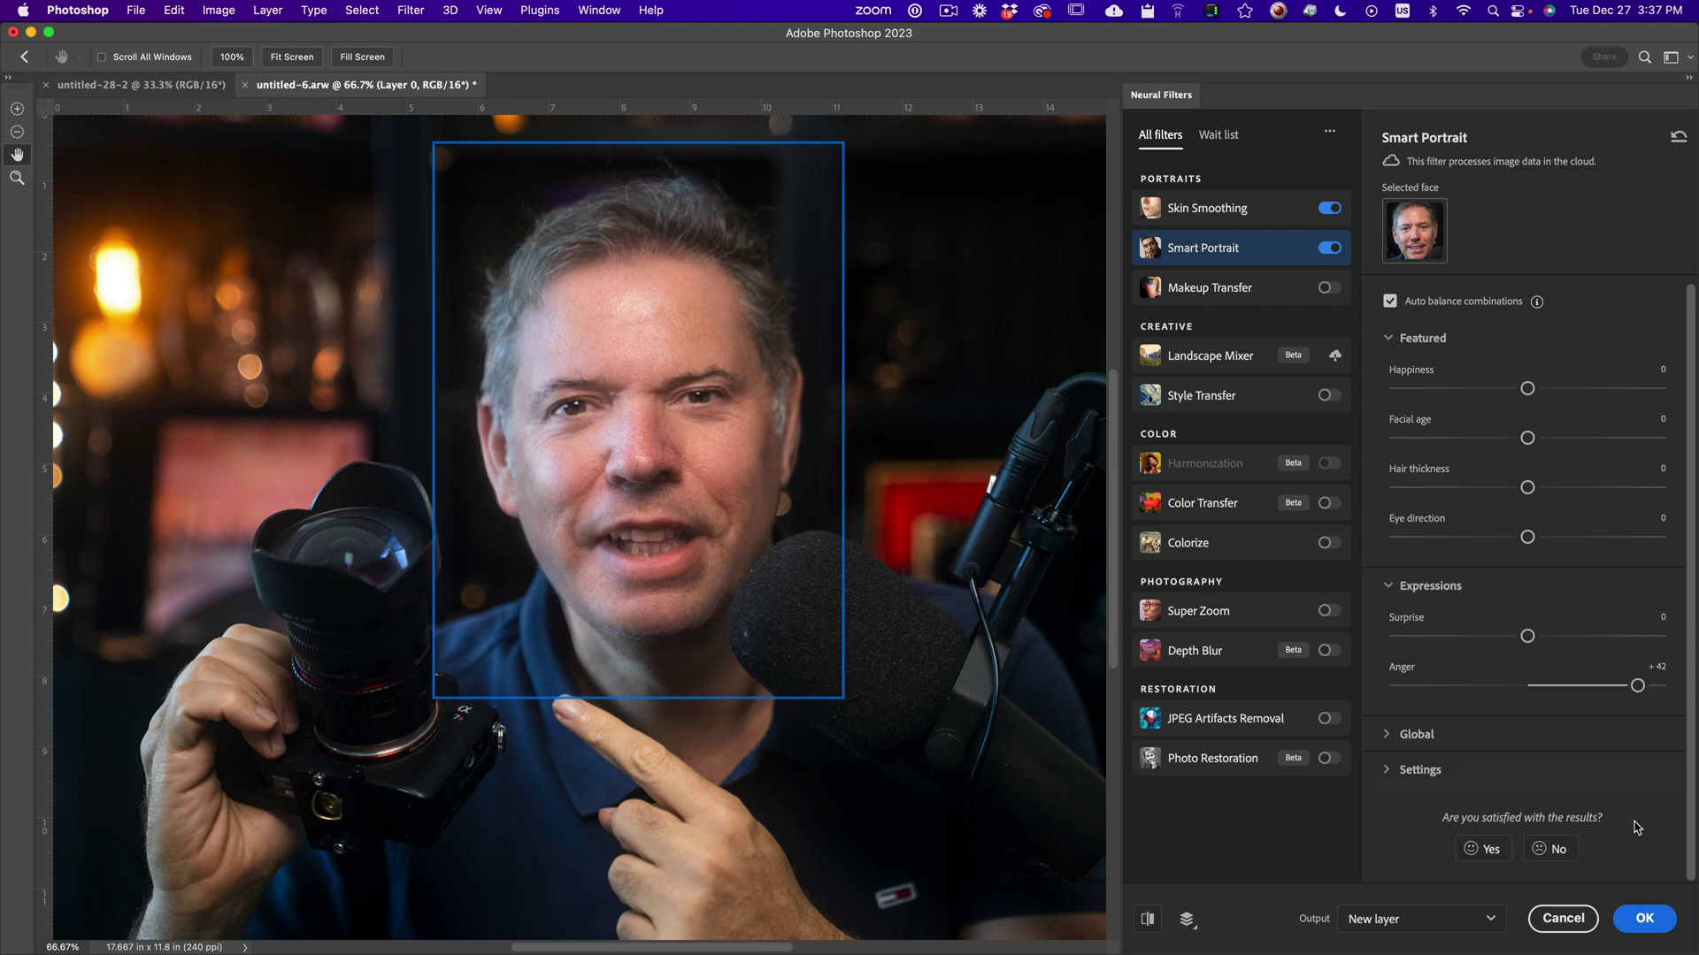
{"action": "left_click", "coordinate": [1529, 688]}
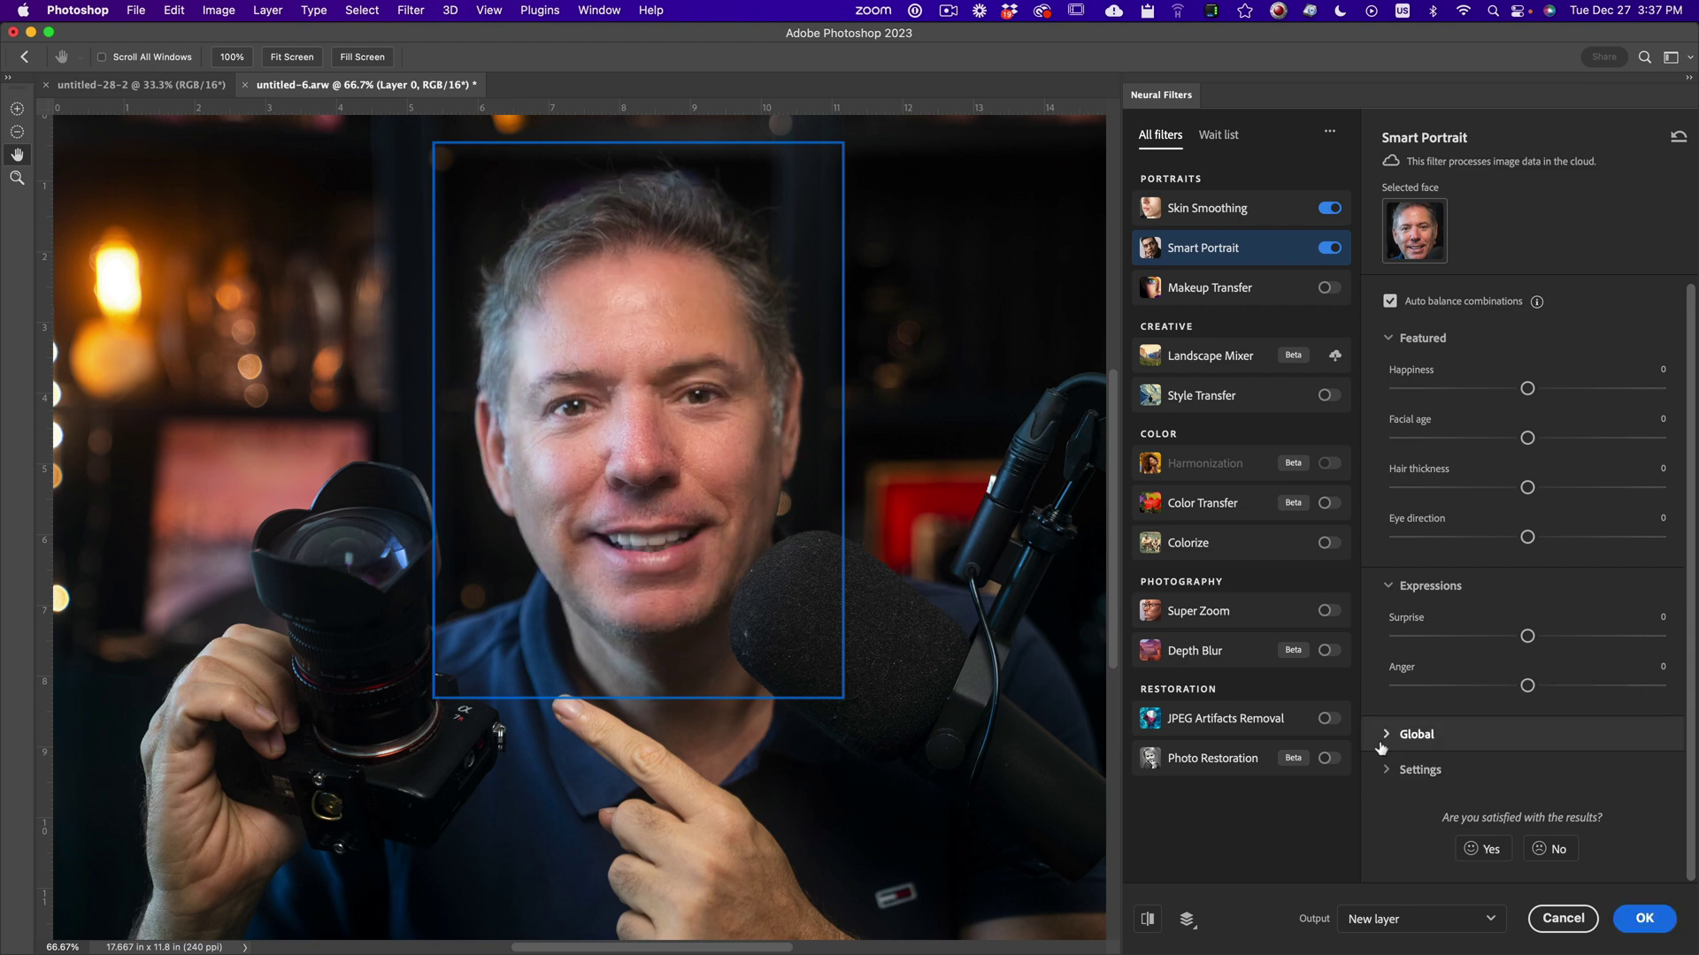
{"action": "left_click", "coordinate": [1416, 734]}
{"action": "scroll", "coordinate": [1505, 718], "scroll_direction": "down", "scroll_amount": 3}
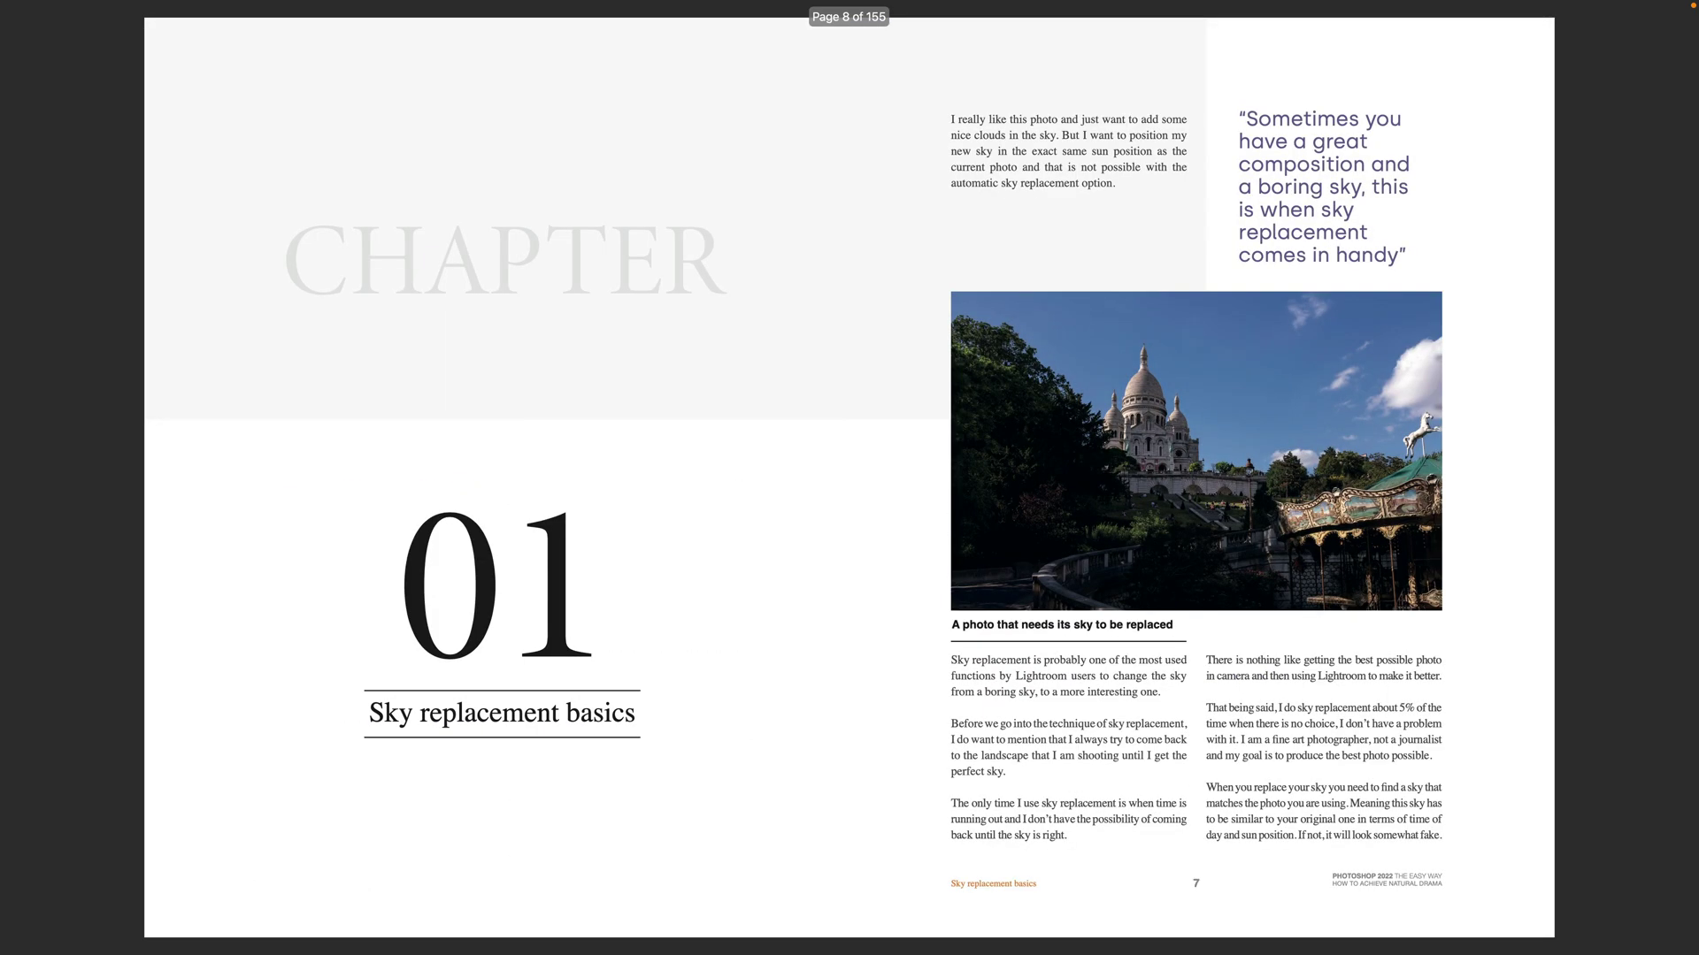
Advance the PDF ebook six spreads with the Right arrow key
{"action": "key", "text": "Right"}
{"action": "key", "text": "Right"}
{"action": "key", "text": "Right"}
{"action": "key", "text": "Right"}
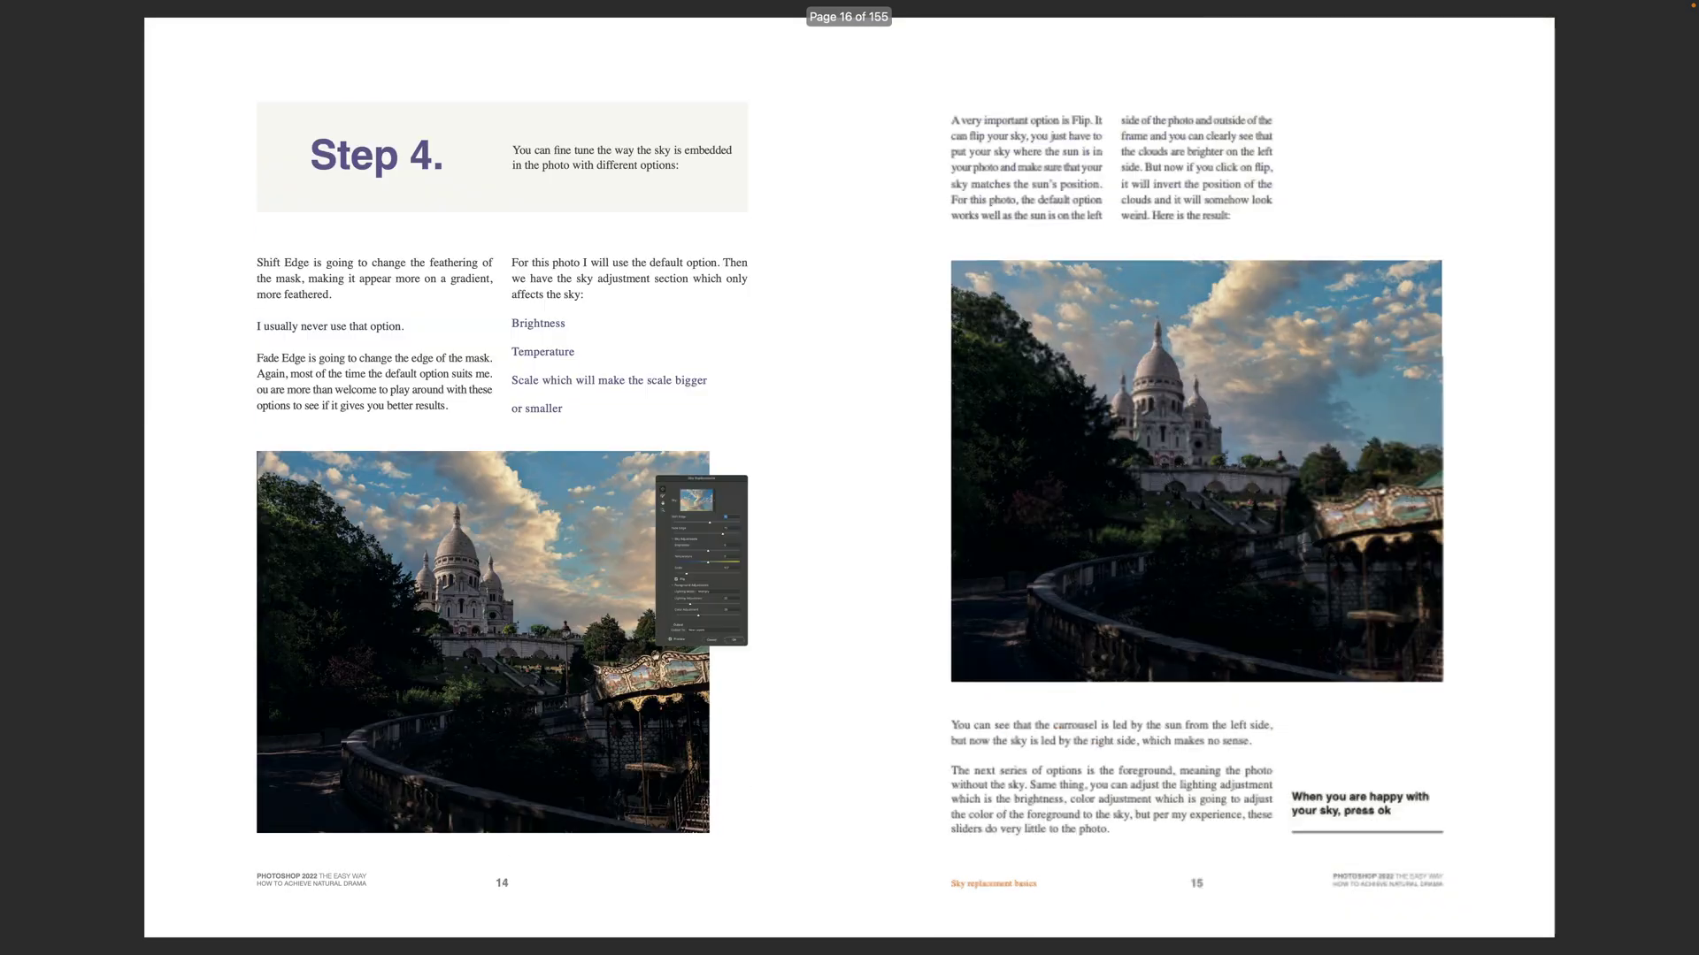
{"action": "key", "text": "Right"}
{"action": "key", "text": "Right"}
{"action": "key", "text": "Right"}
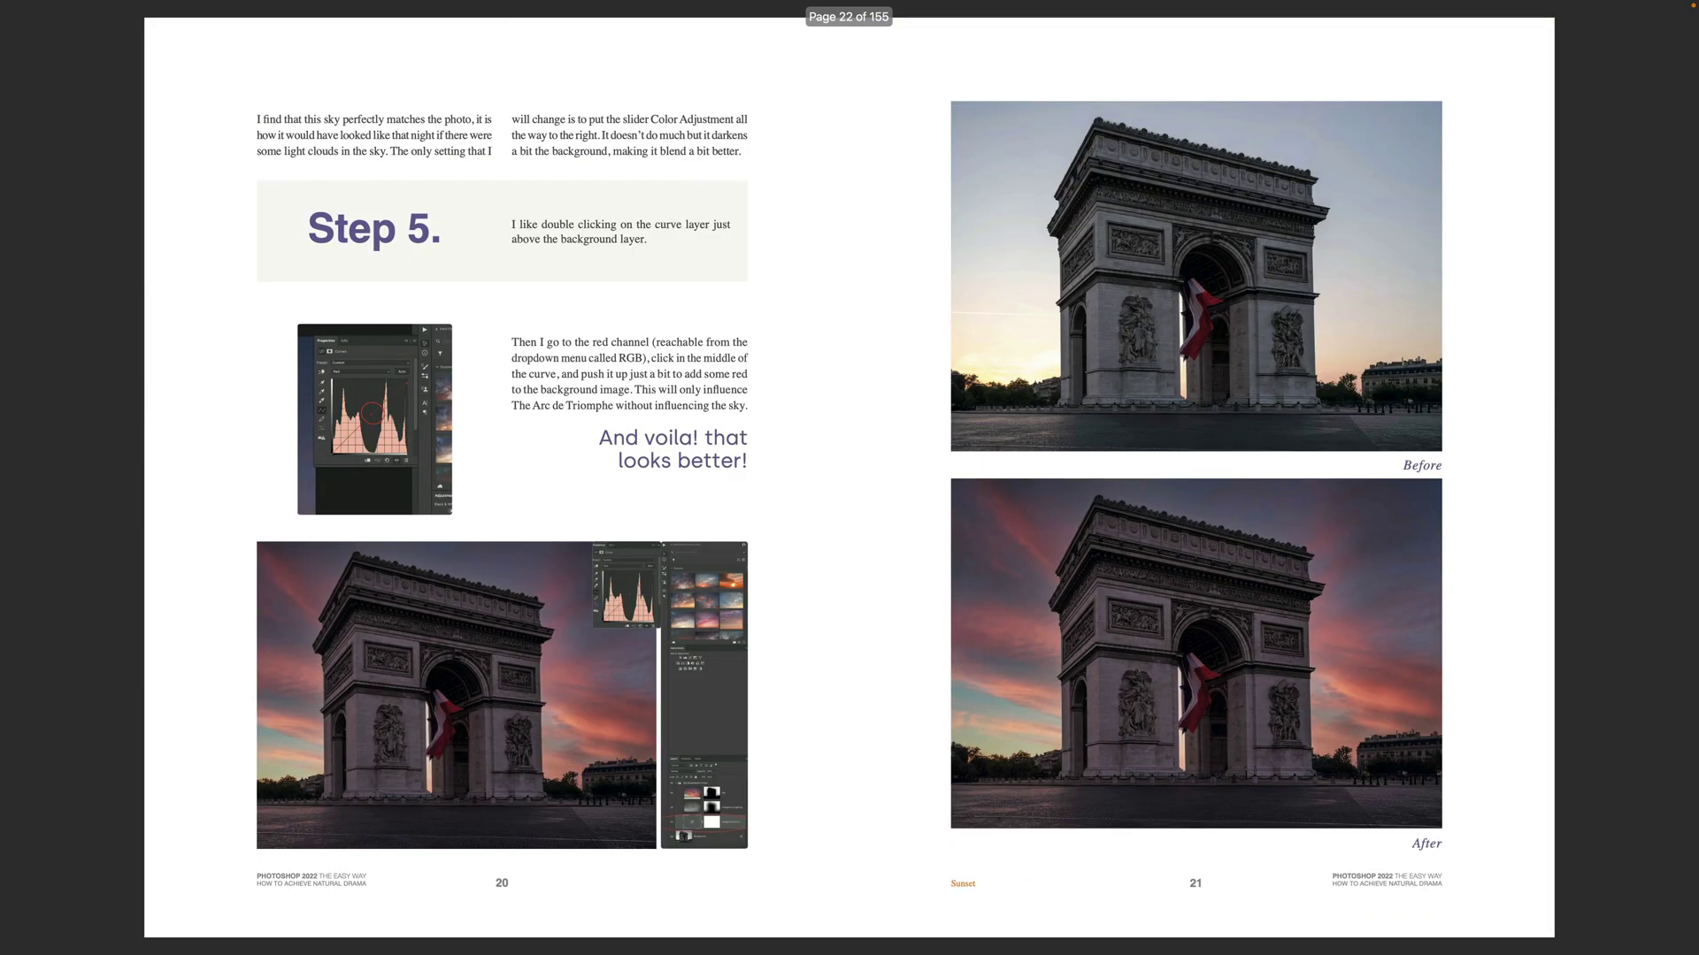
{"action": "key", "text": "Right"}
{"action": "key", "text": "Right"}
{"action": "key", "text": "Right"}
{"action": "key", "text": "Right"}
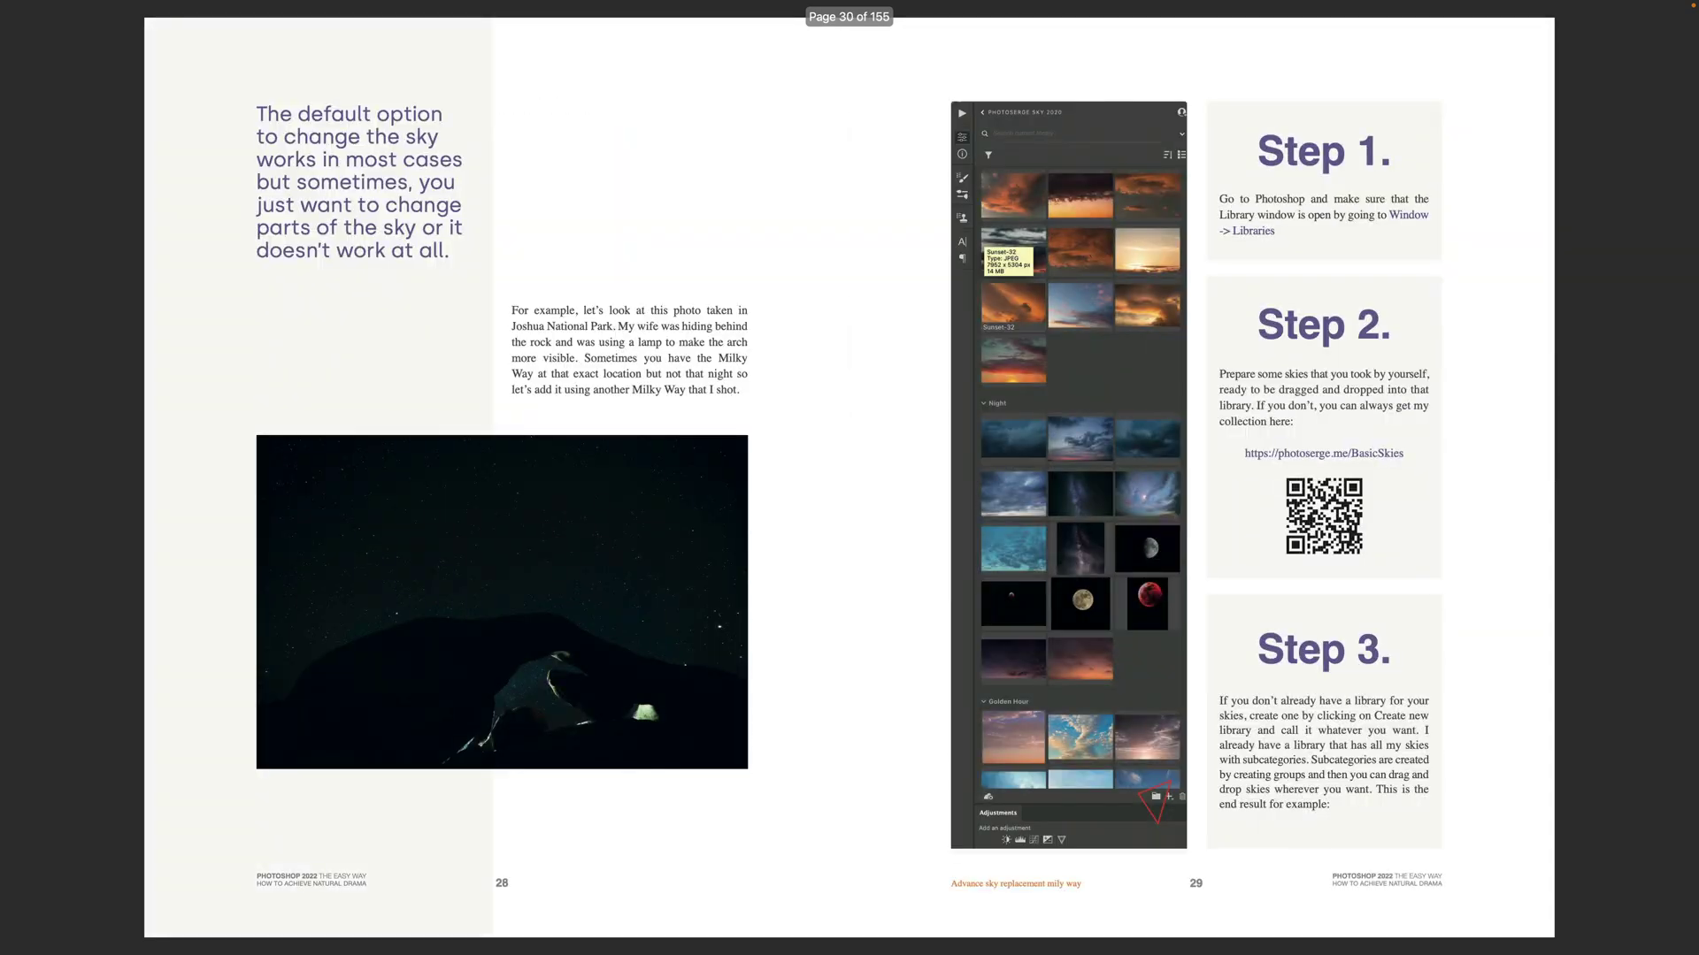
{"action": "key", "text": "Right"}
{"action": "key", "text": "Right"}
{"action": "key", "text": "Right"}
{"action": "key", "text": "Right"}
{"action": "key", "text": "Right"}
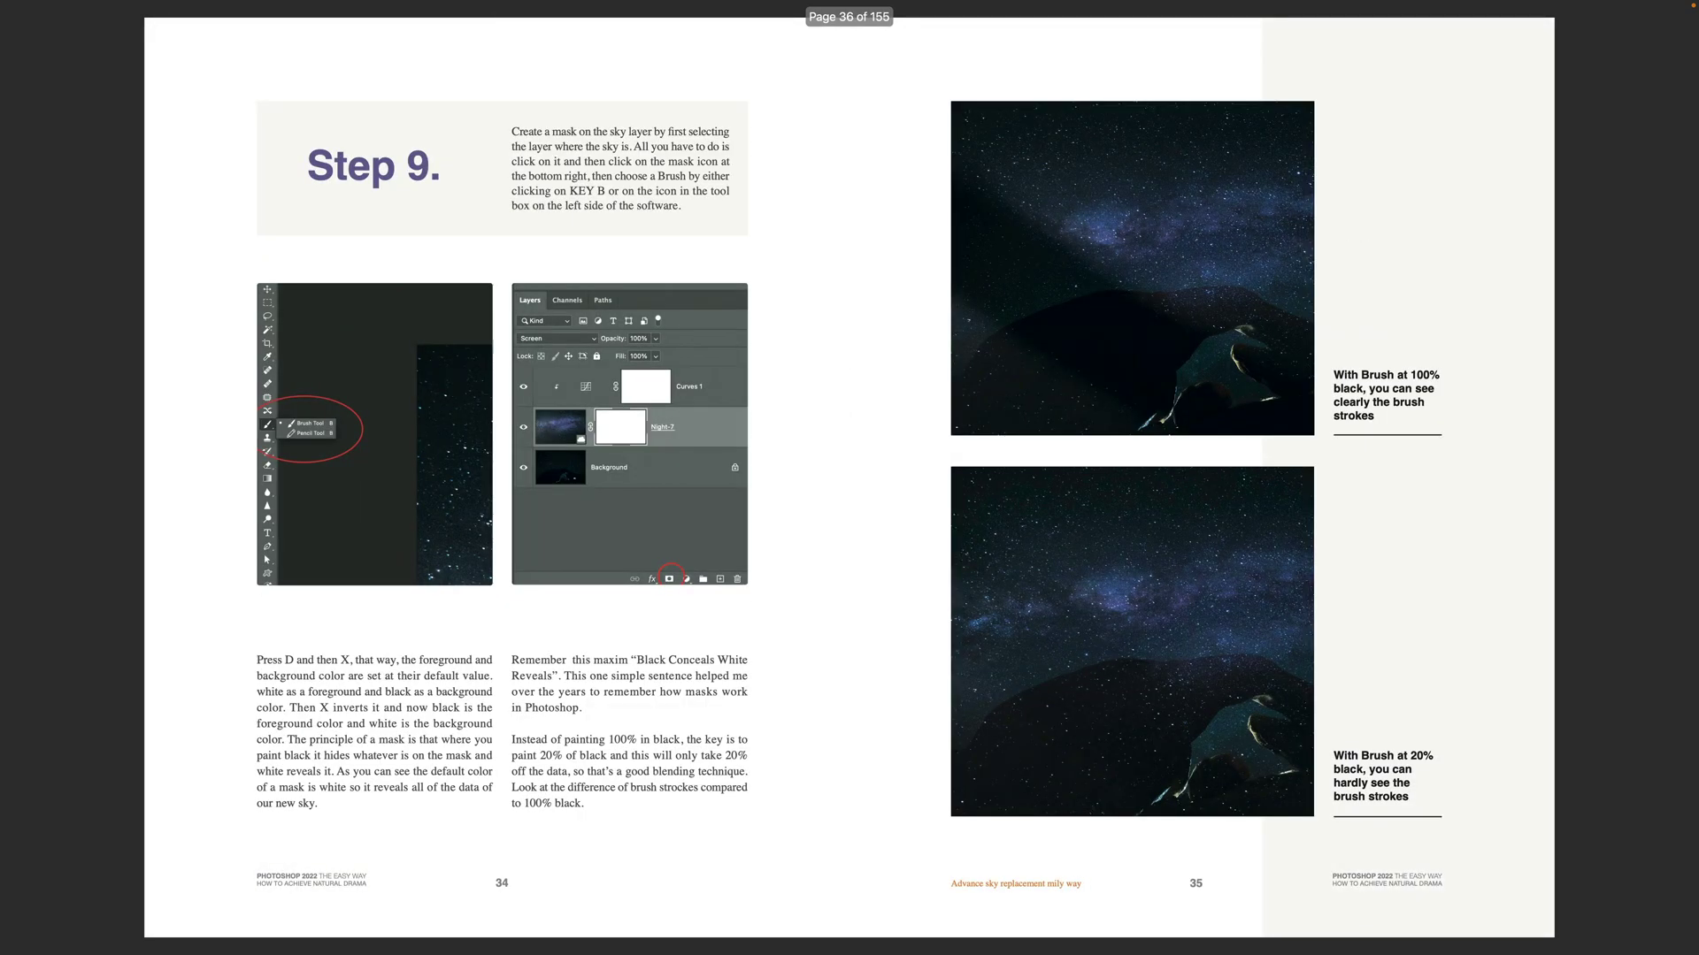
{"action": "key", "text": "Right"}
{"action": "key", "text": "Right"}
{"action": "key", "text": "Right"}
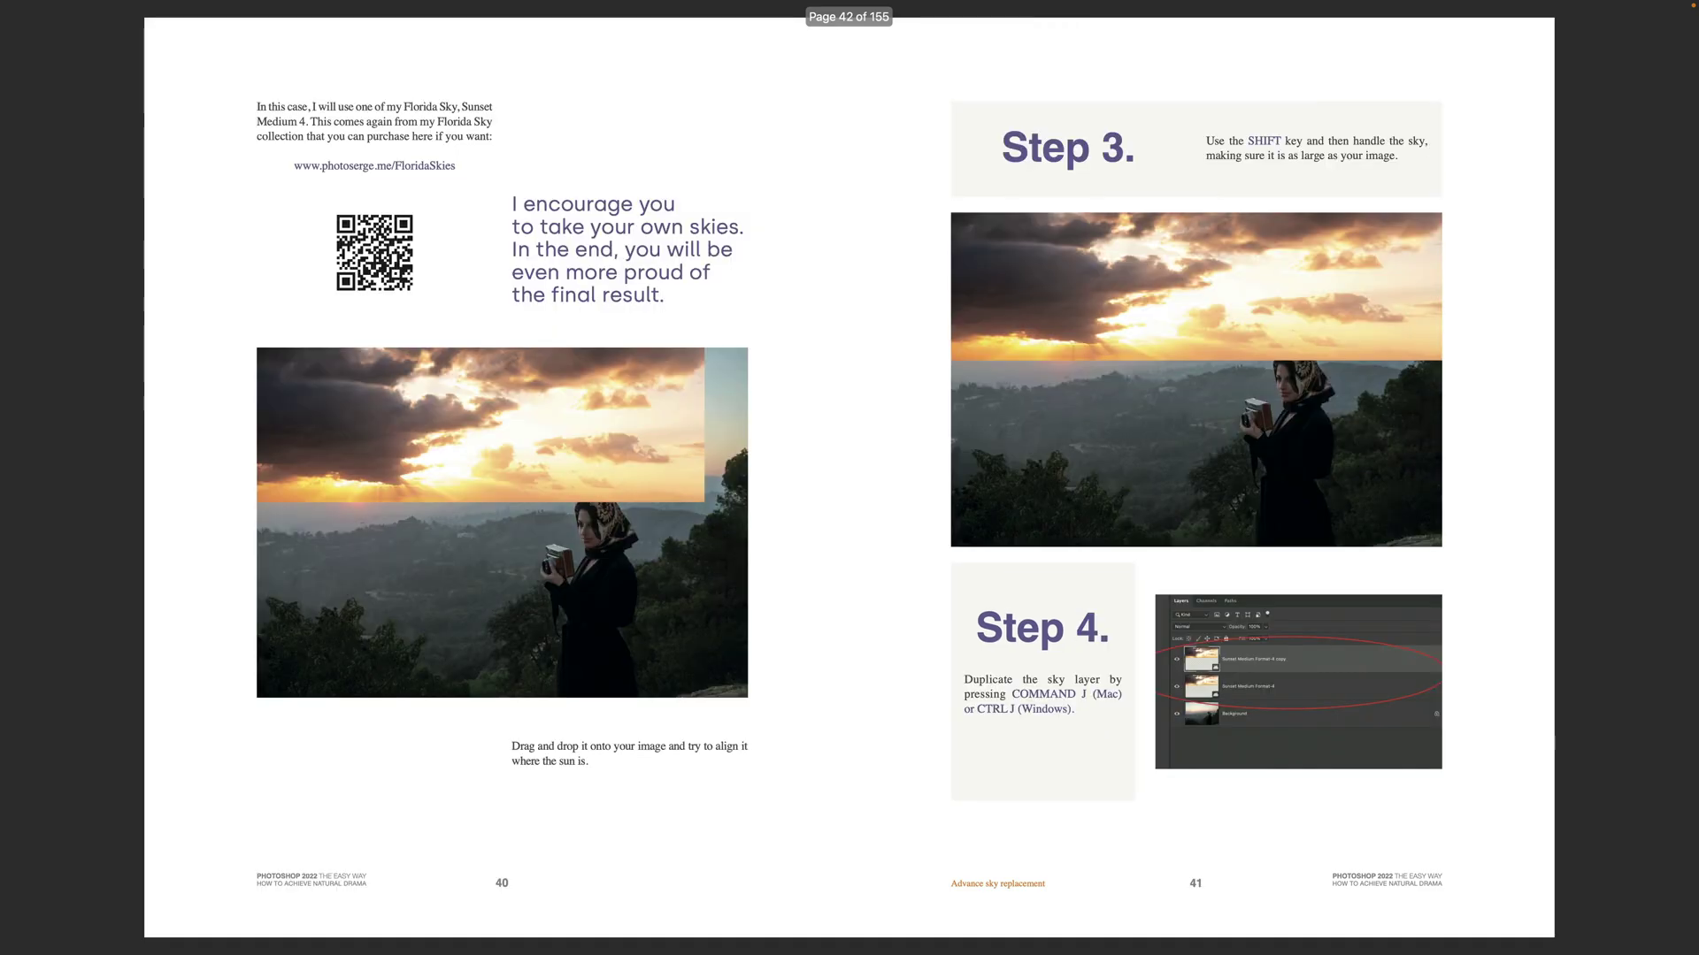
{"action": "key", "text": "Right"}
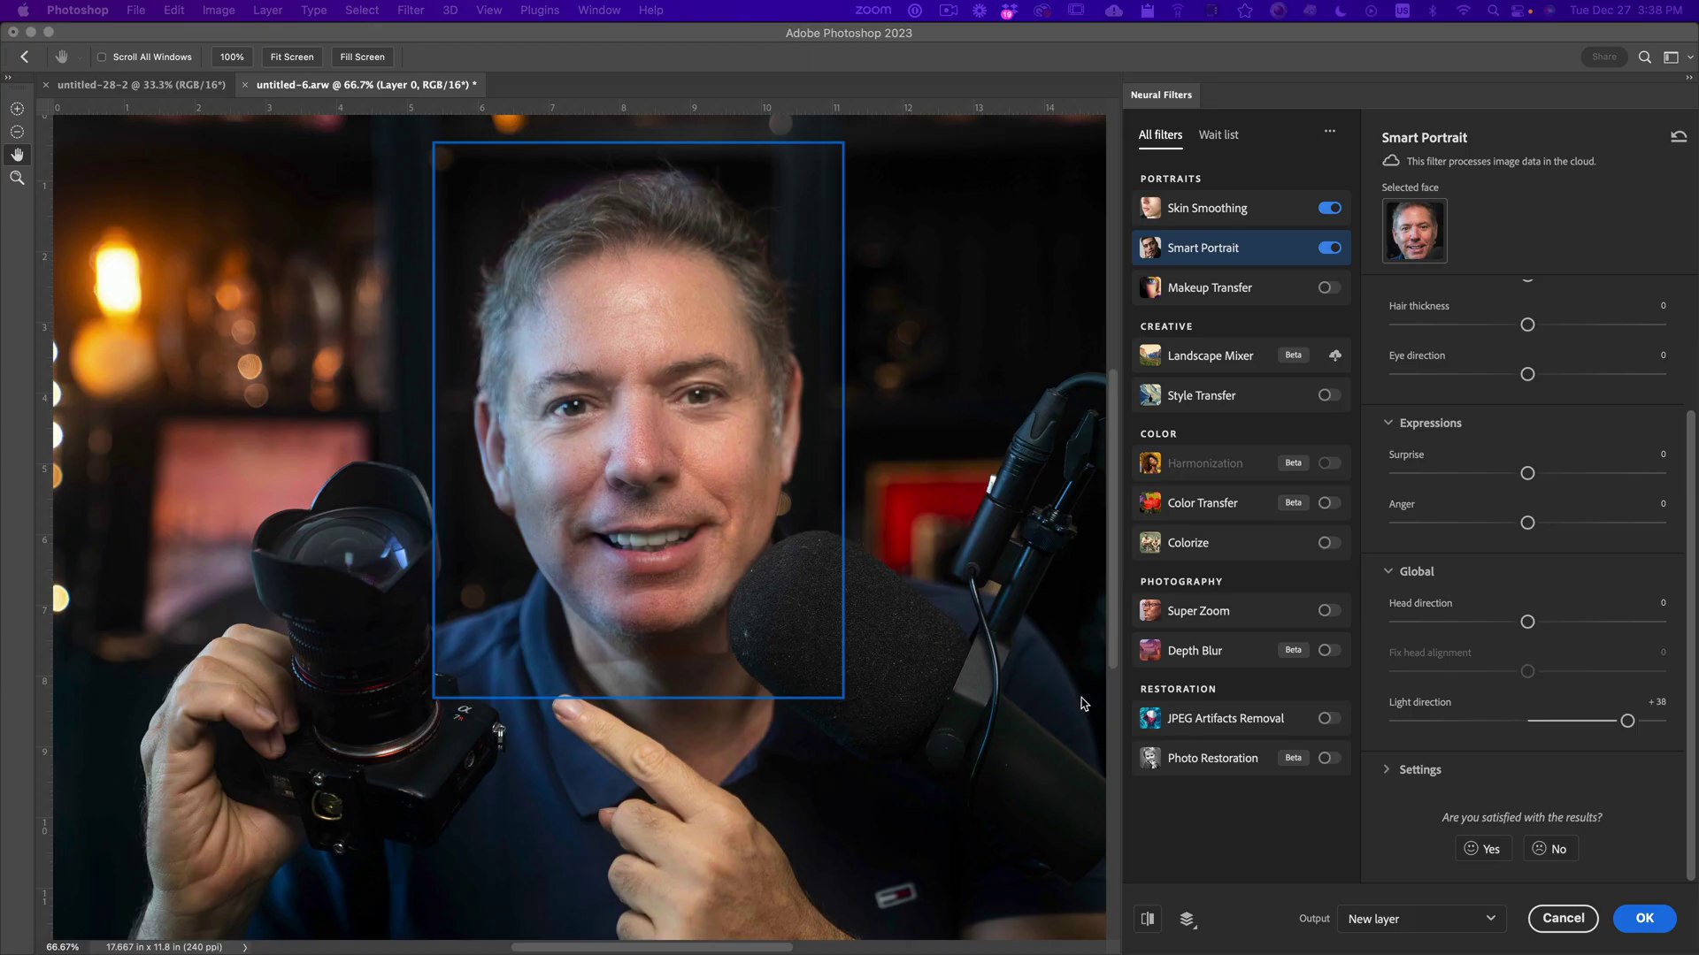
Reset Light direction to 0, apply the filters as Layer 1, and toggle it to compare
{"action": "left_click", "coordinate": [1528, 722]}
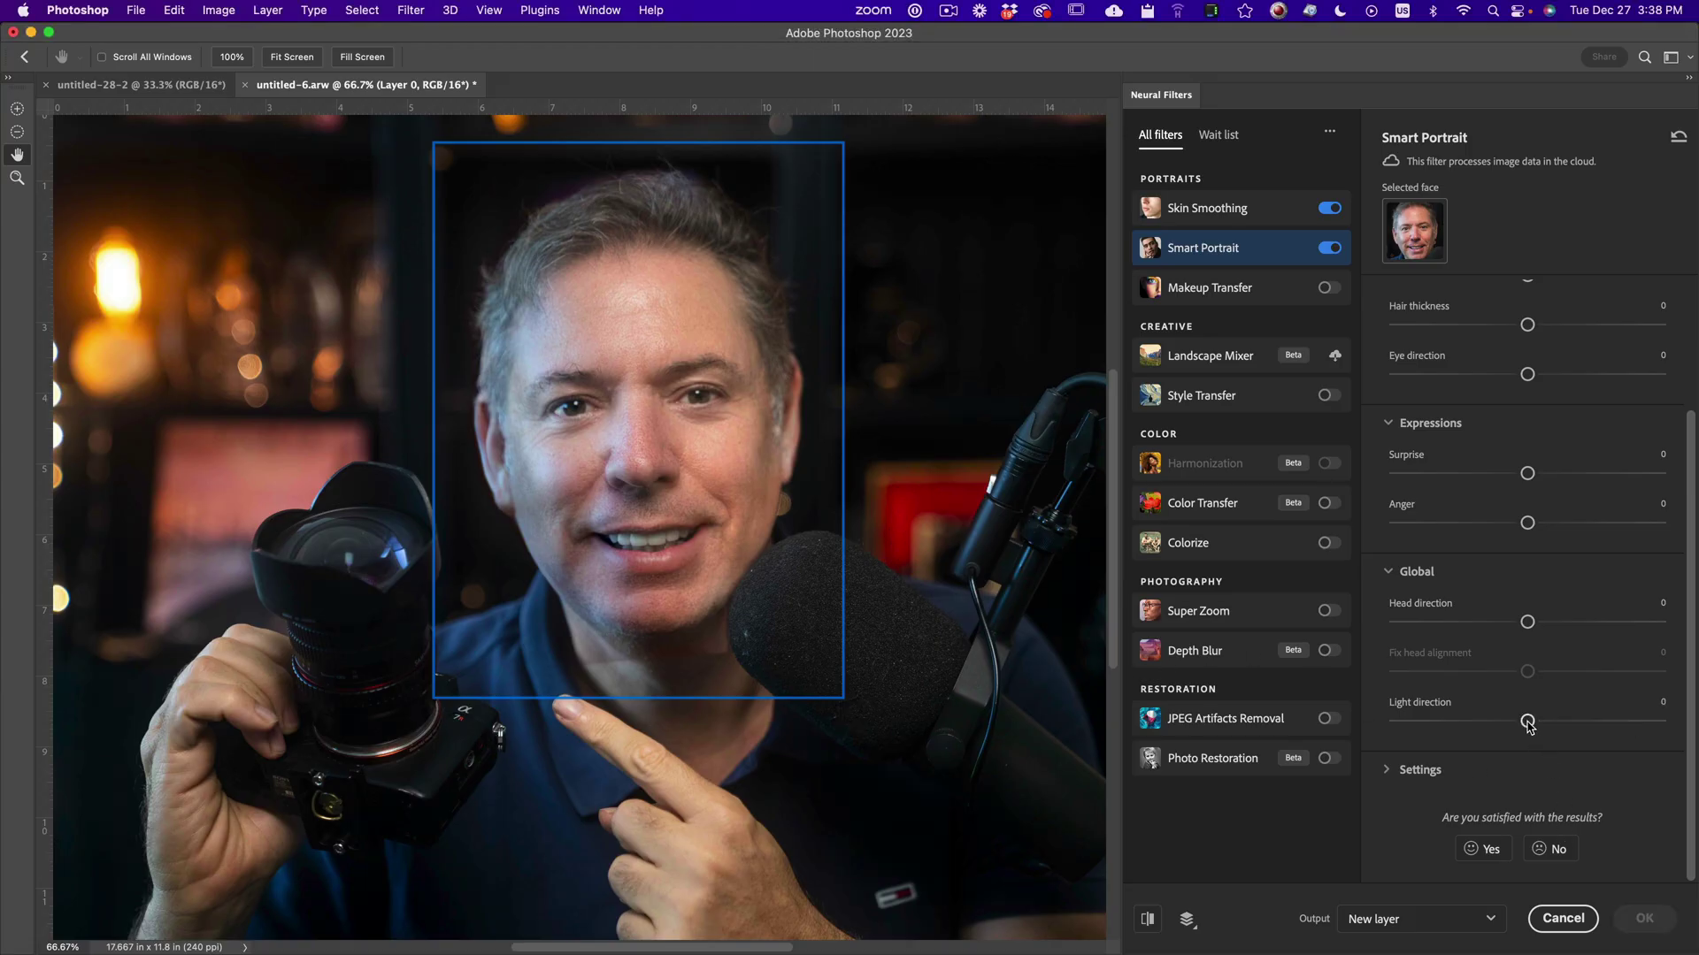
{"action": "scroll", "coordinate": [1559, 545], "scroll_direction": "up", "scroll_amount": 4}
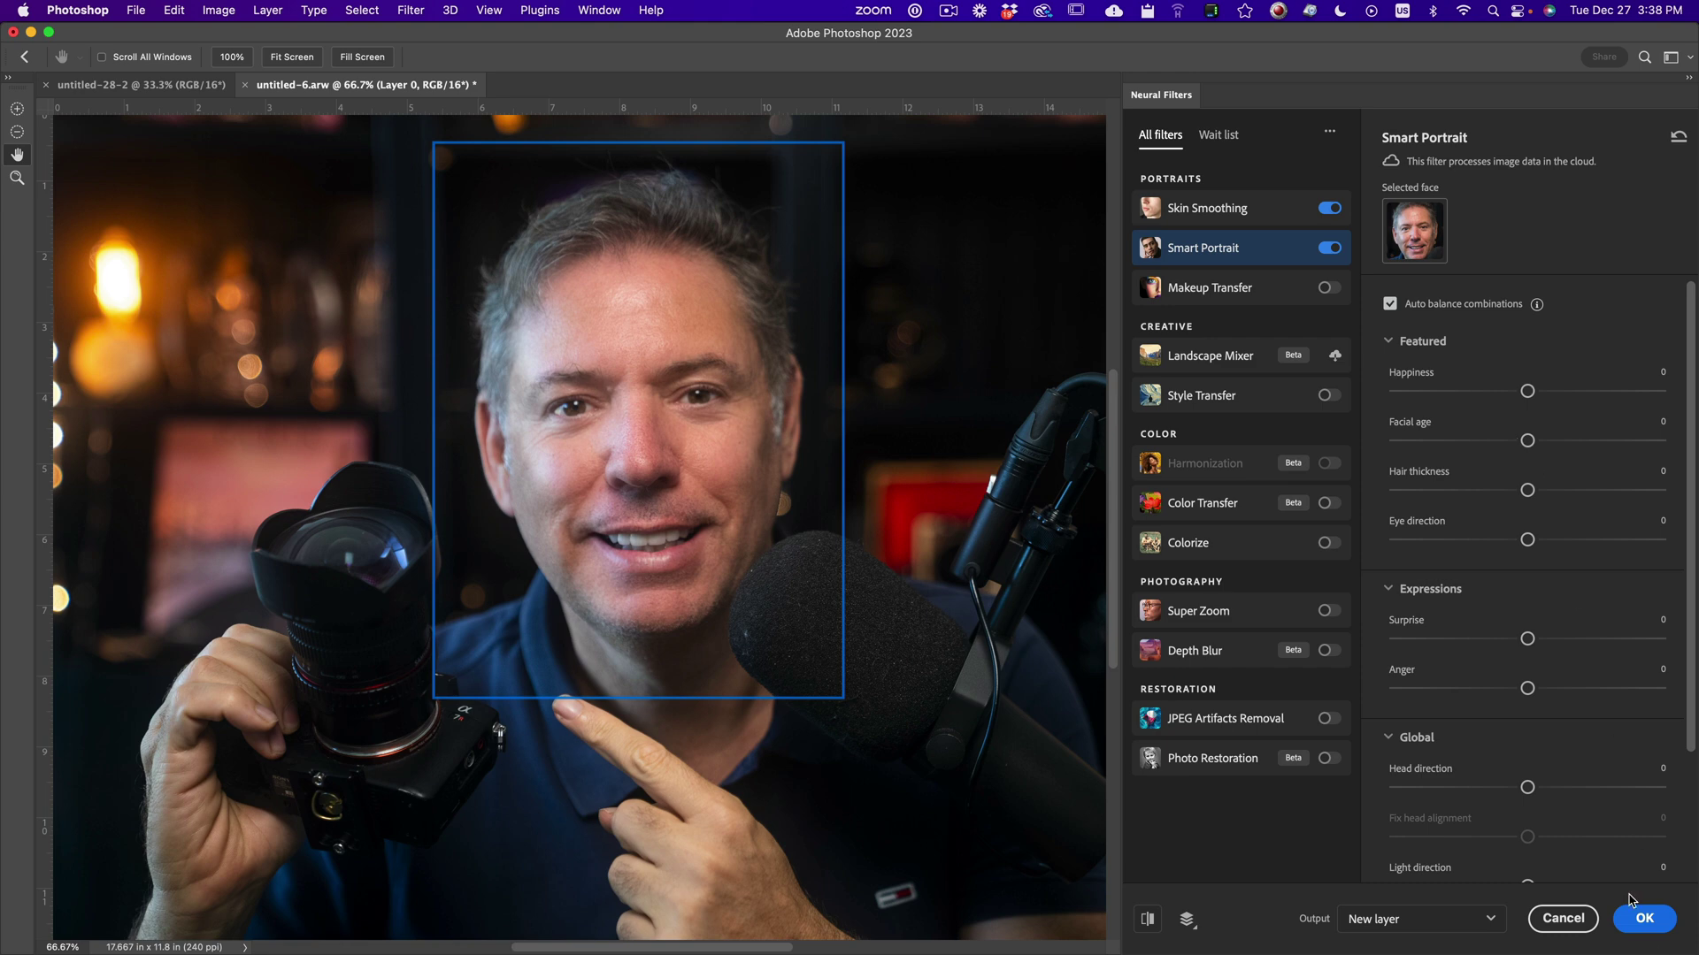
{"action": "left_click", "coordinate": [1648, 919]}
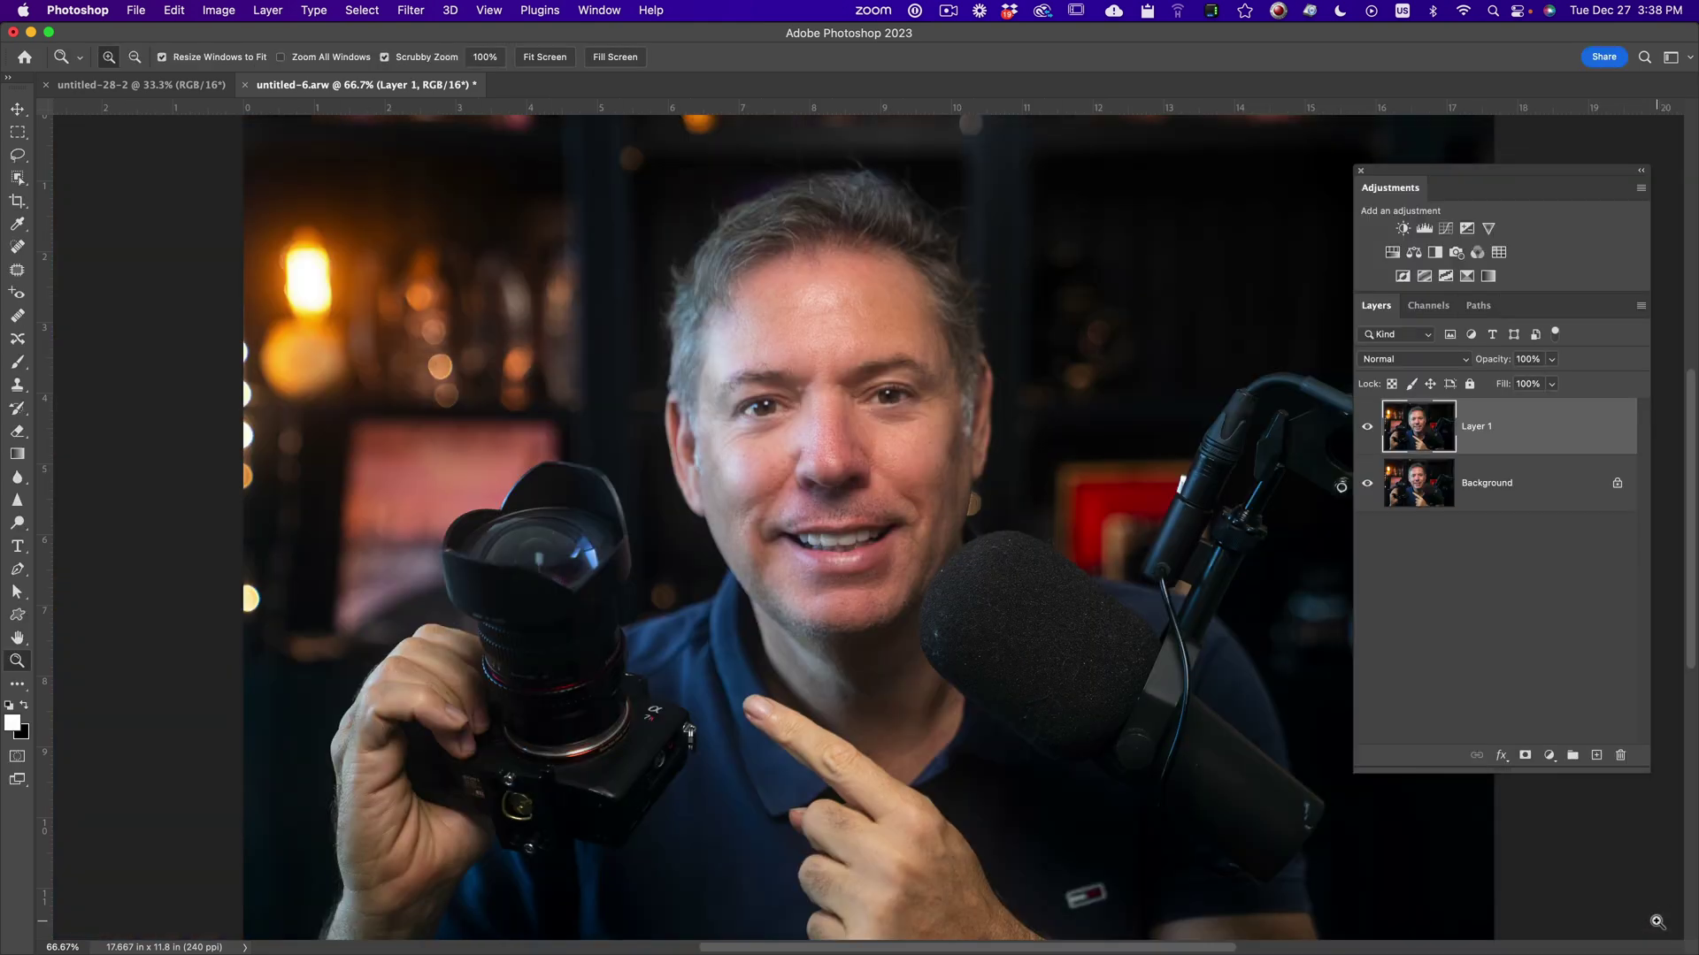
{"action": "left_click", "coordinate": [1366, 428]}
{"action": "left_click", "coordinate": [1366, 431]}
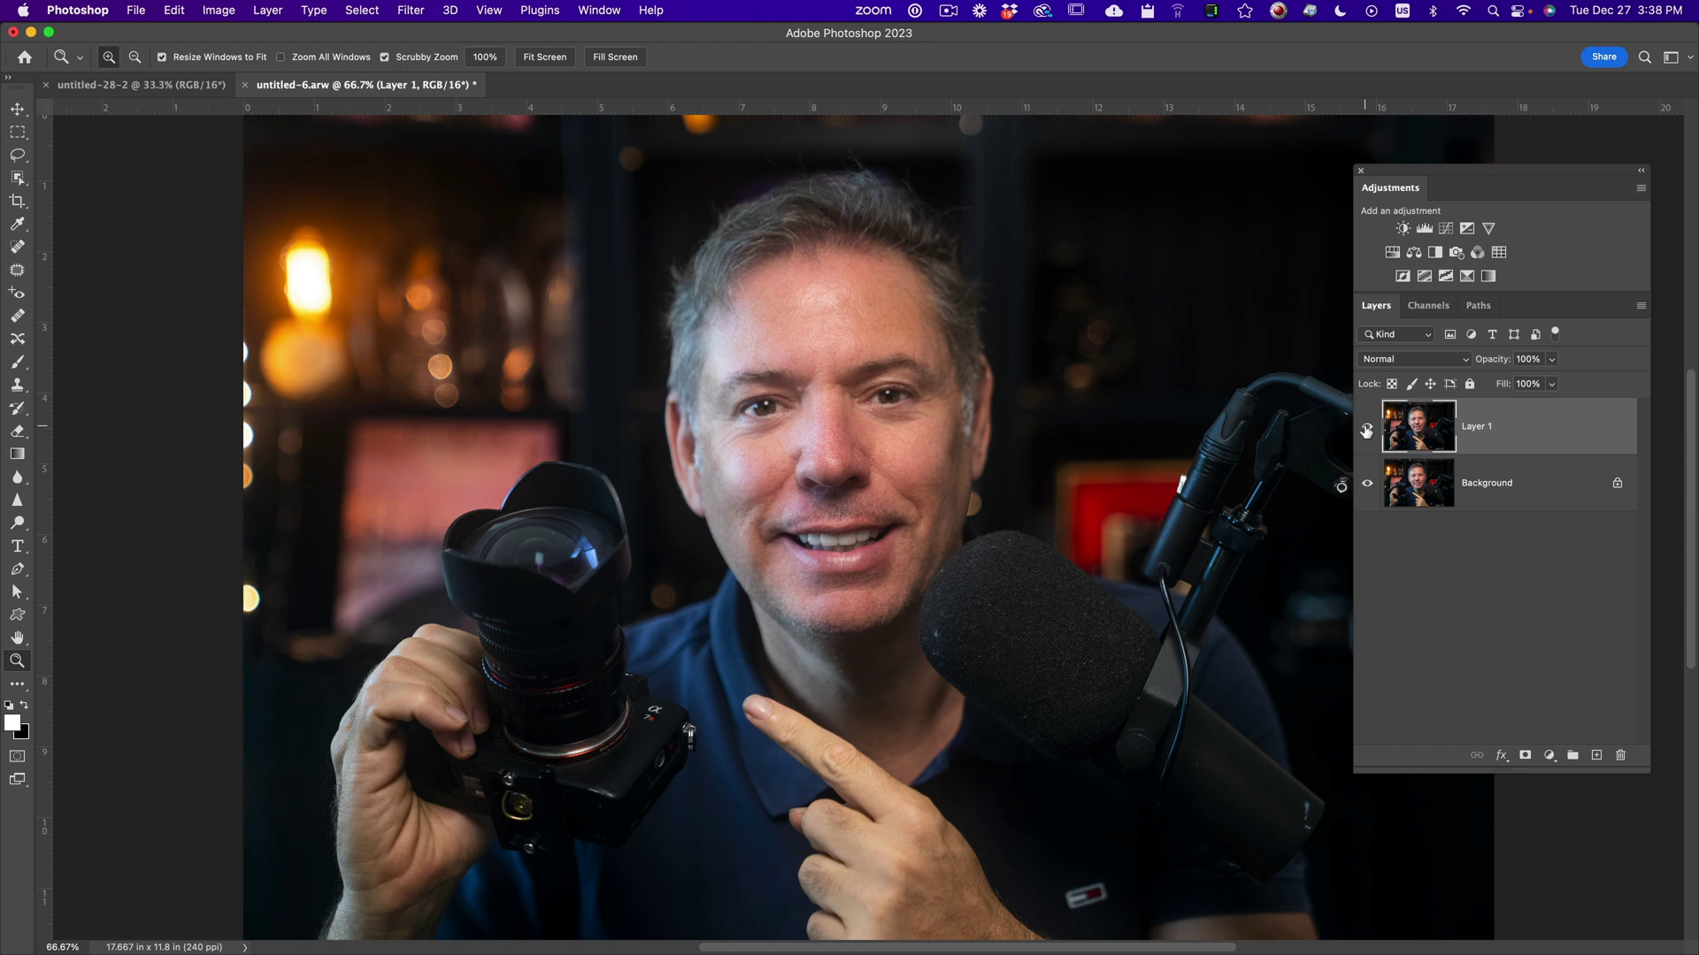
Switch to untitled-28-2, duplicate its Background layer, and zoom in to inspect the skin
{"action": "left_click", "coordinate": [181, 88]}
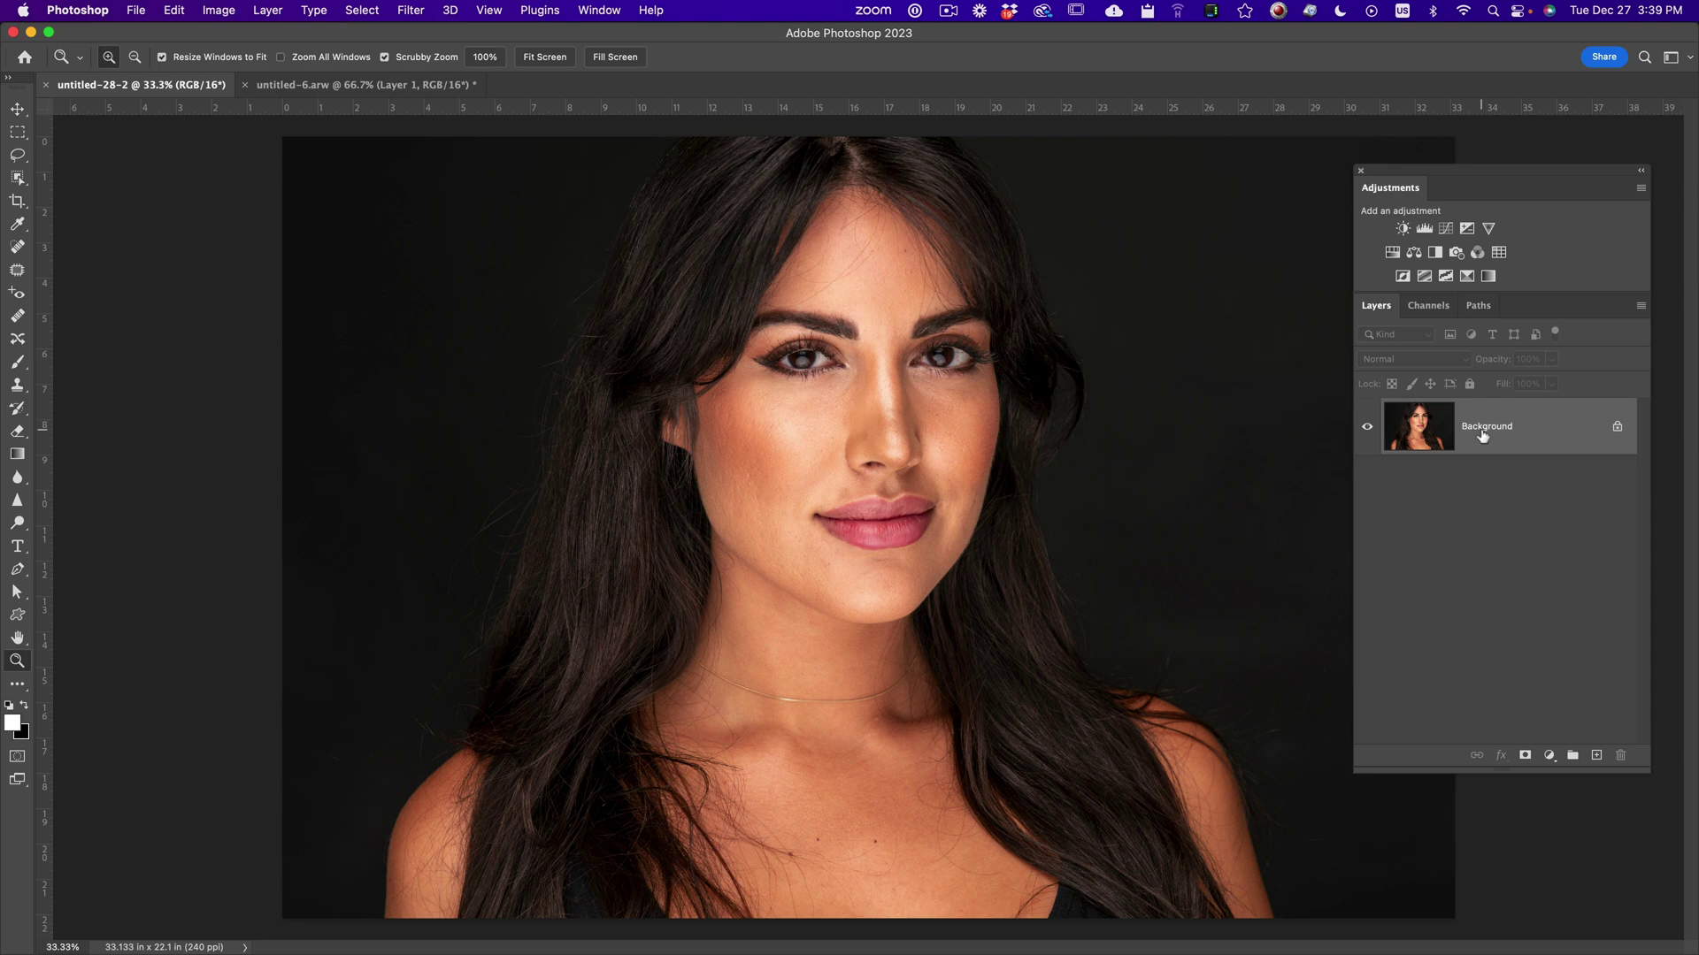
{"action": "left_click_drag", "start_coordinate": [1557, 438], "coordinate": [1596, 757]}
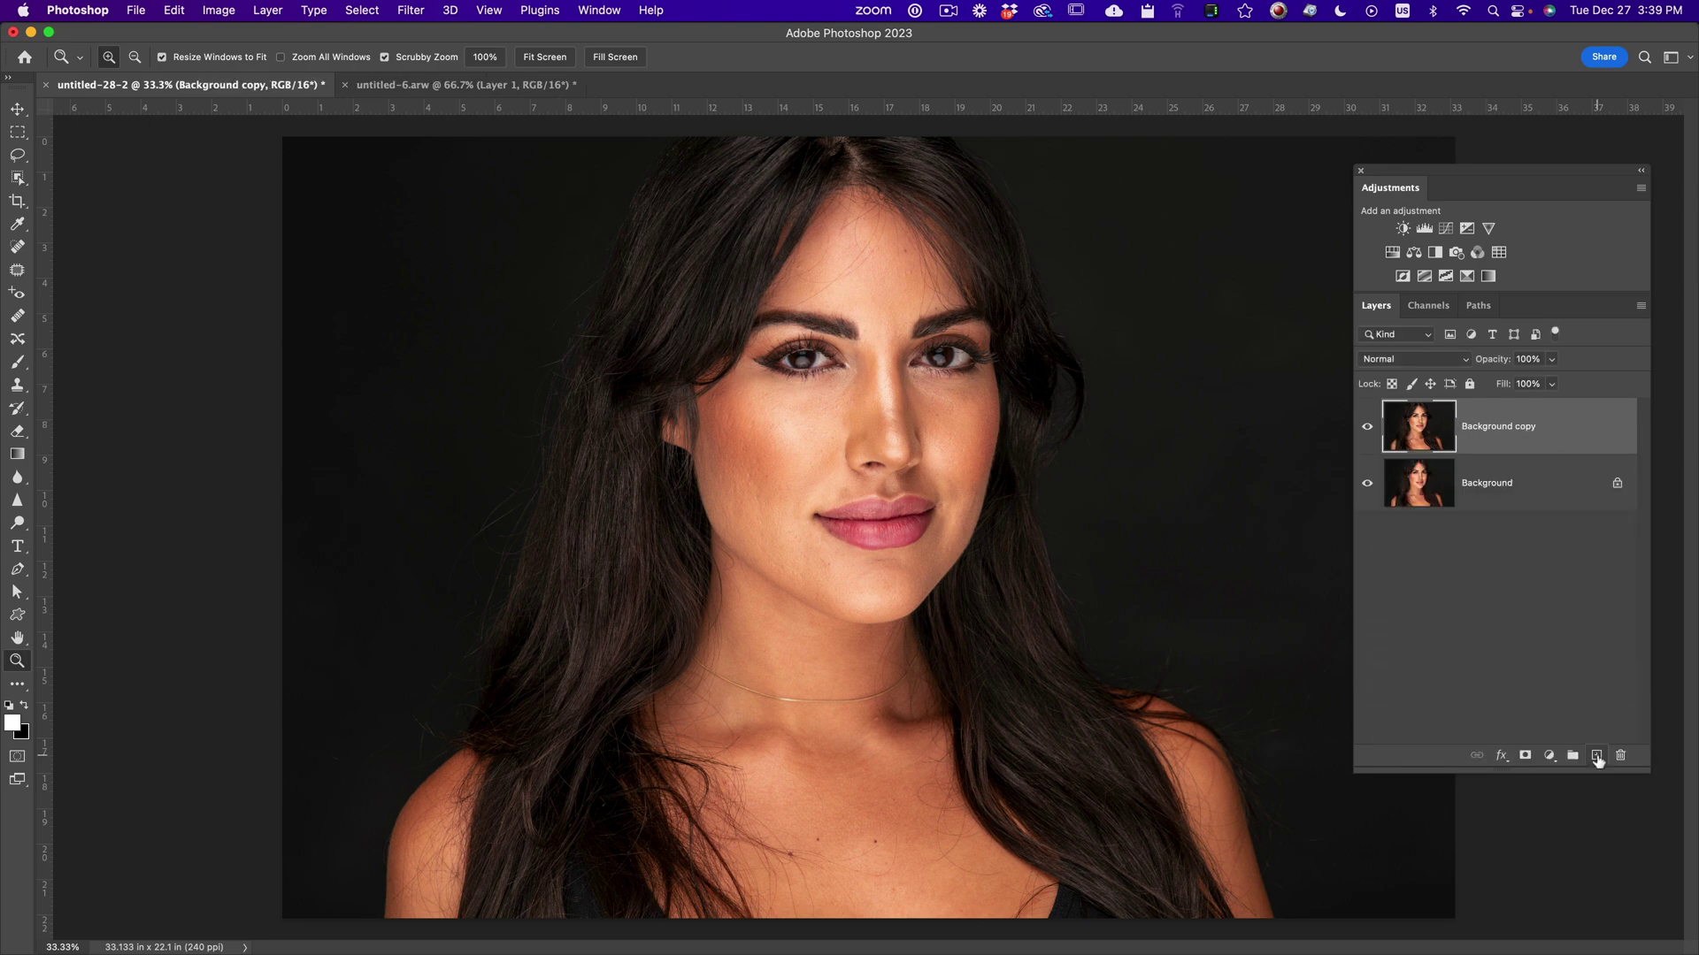
{"action": "left_click", "coordinate": [888, 410]}
{"action": "left_click", "coordinate": [902, 449]}
{"action": "left_click", "coordinate": [608, 491]}
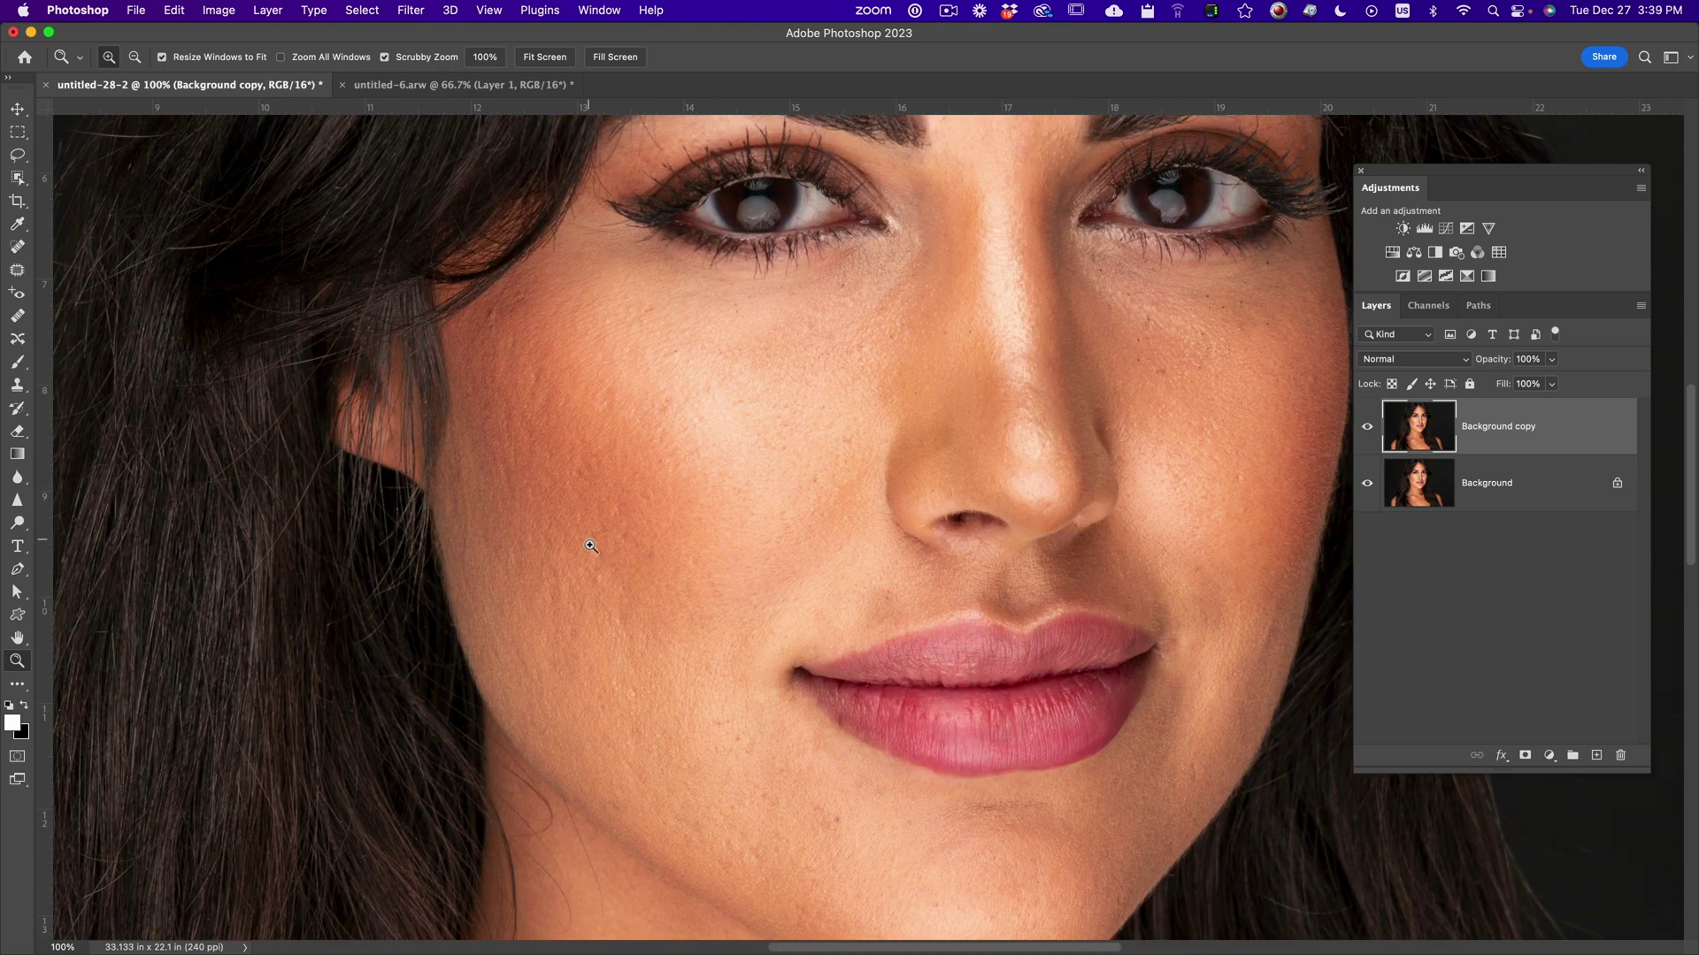
{"action": "left_click", "coordinate": [699, 486]}
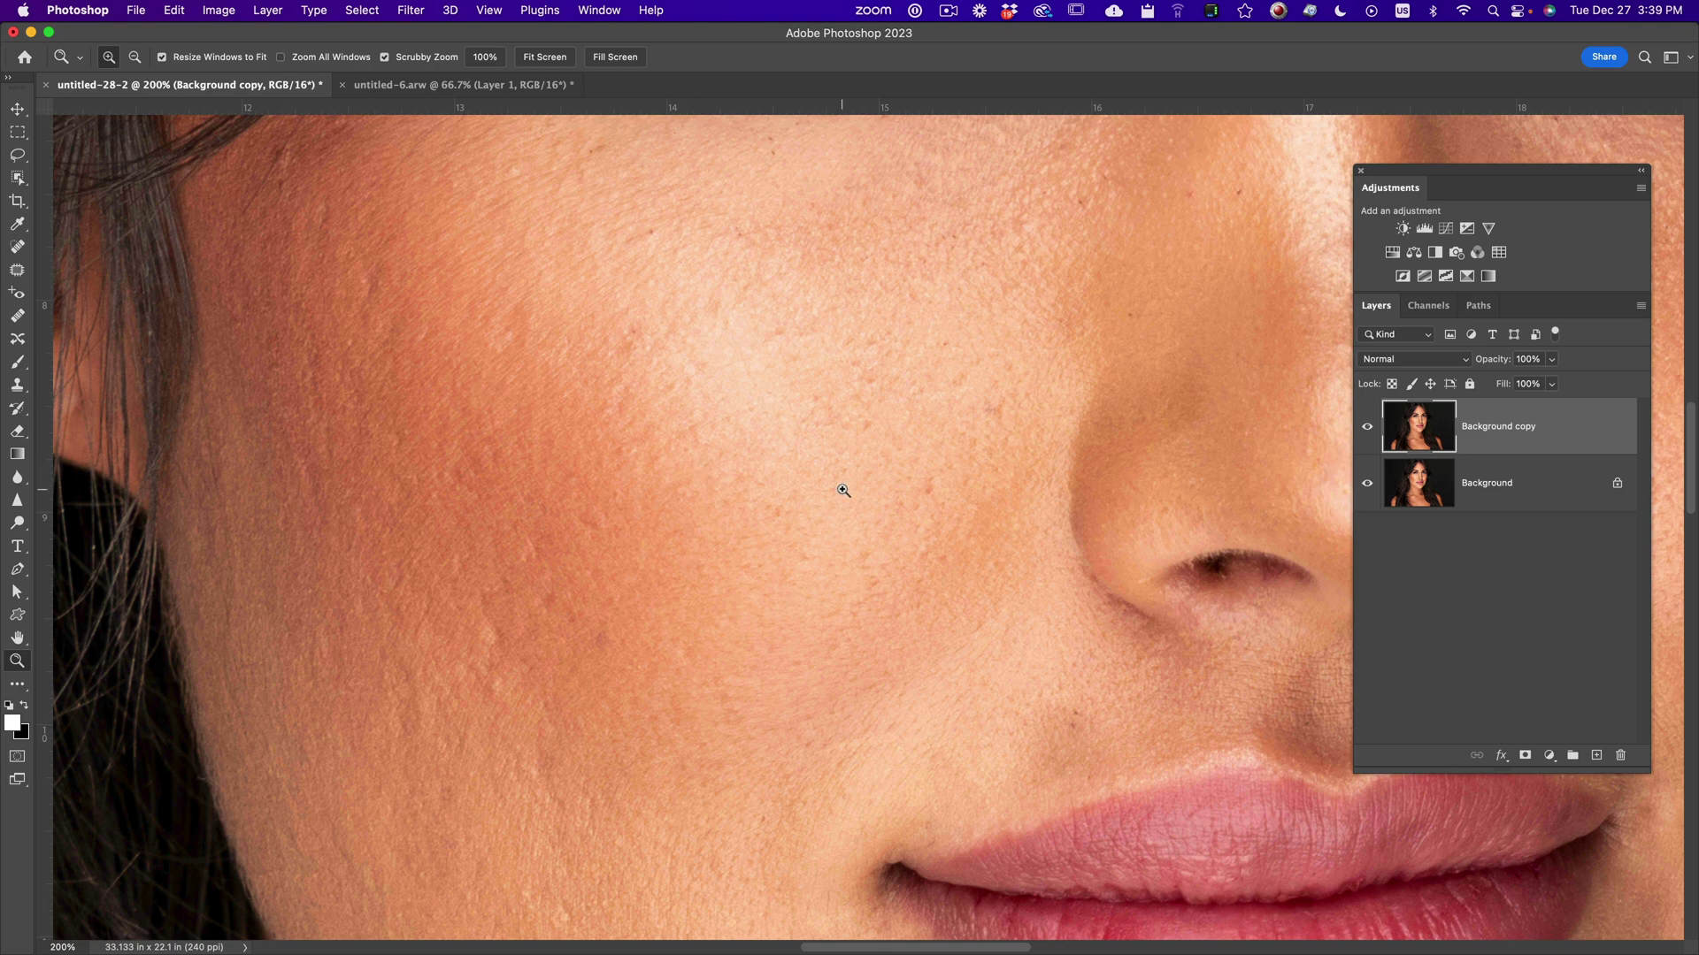
{"action": "left_click", "coordinate": [838, 481], "text": "alt"}
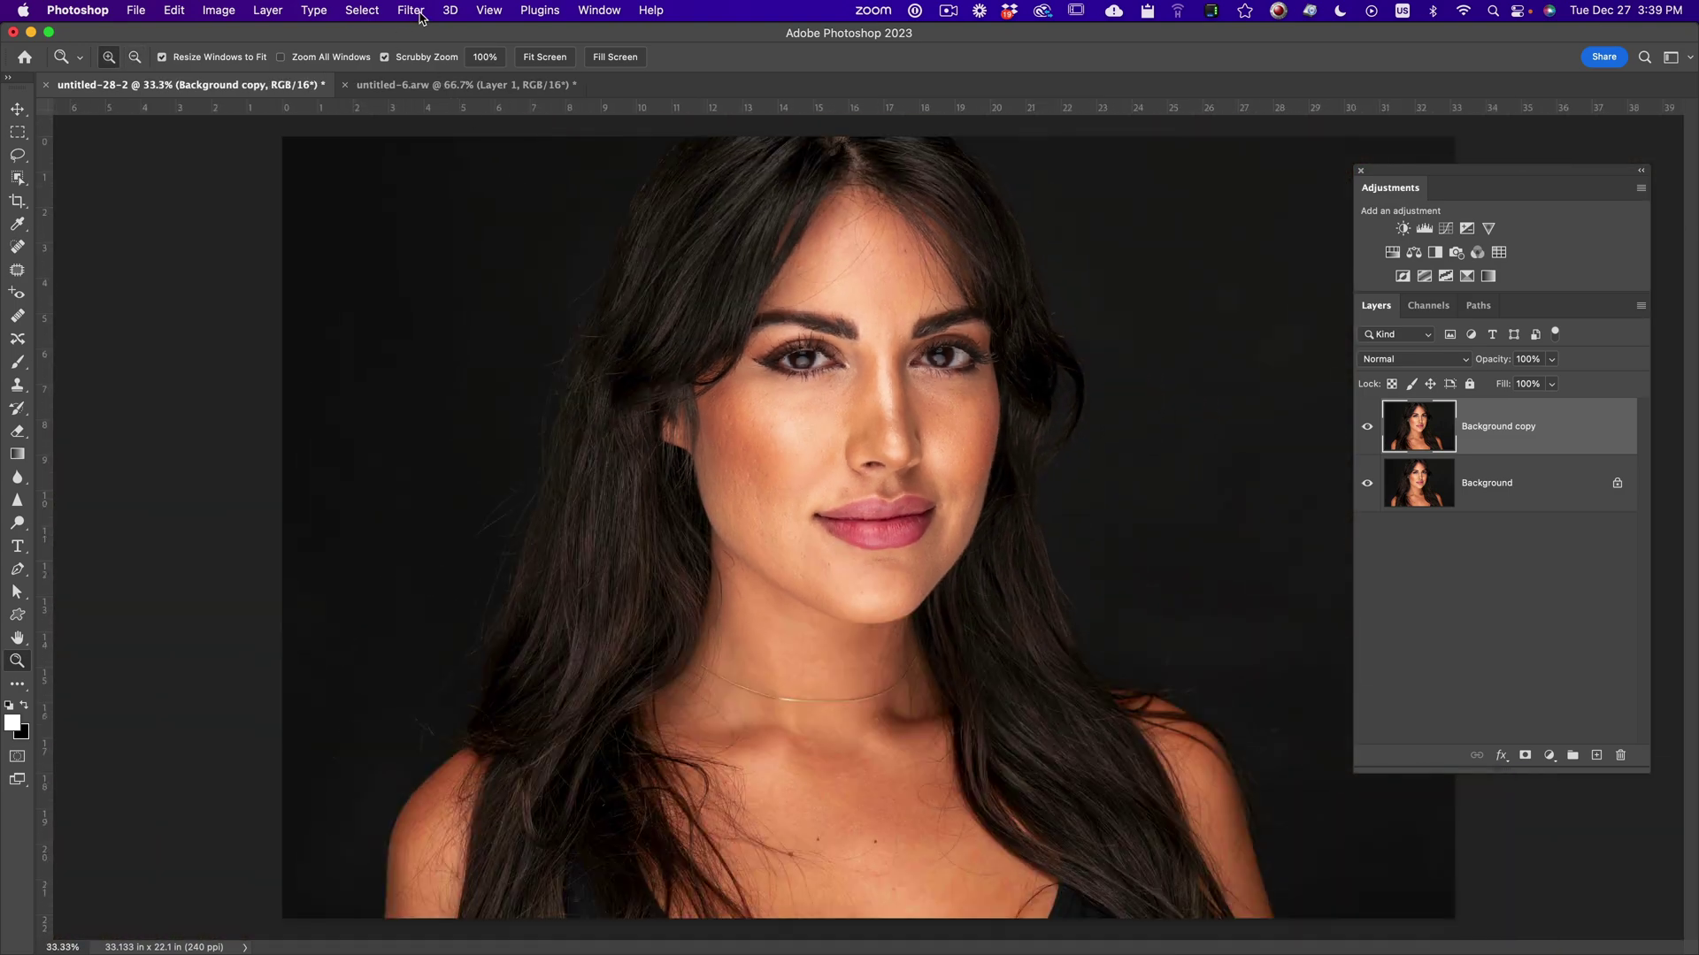
Apply Neural Filters Skin Smoothing at Blur 64 to the woman's portrait as a new layer
{"action": "left_click", "coordinate": [412, 10]}
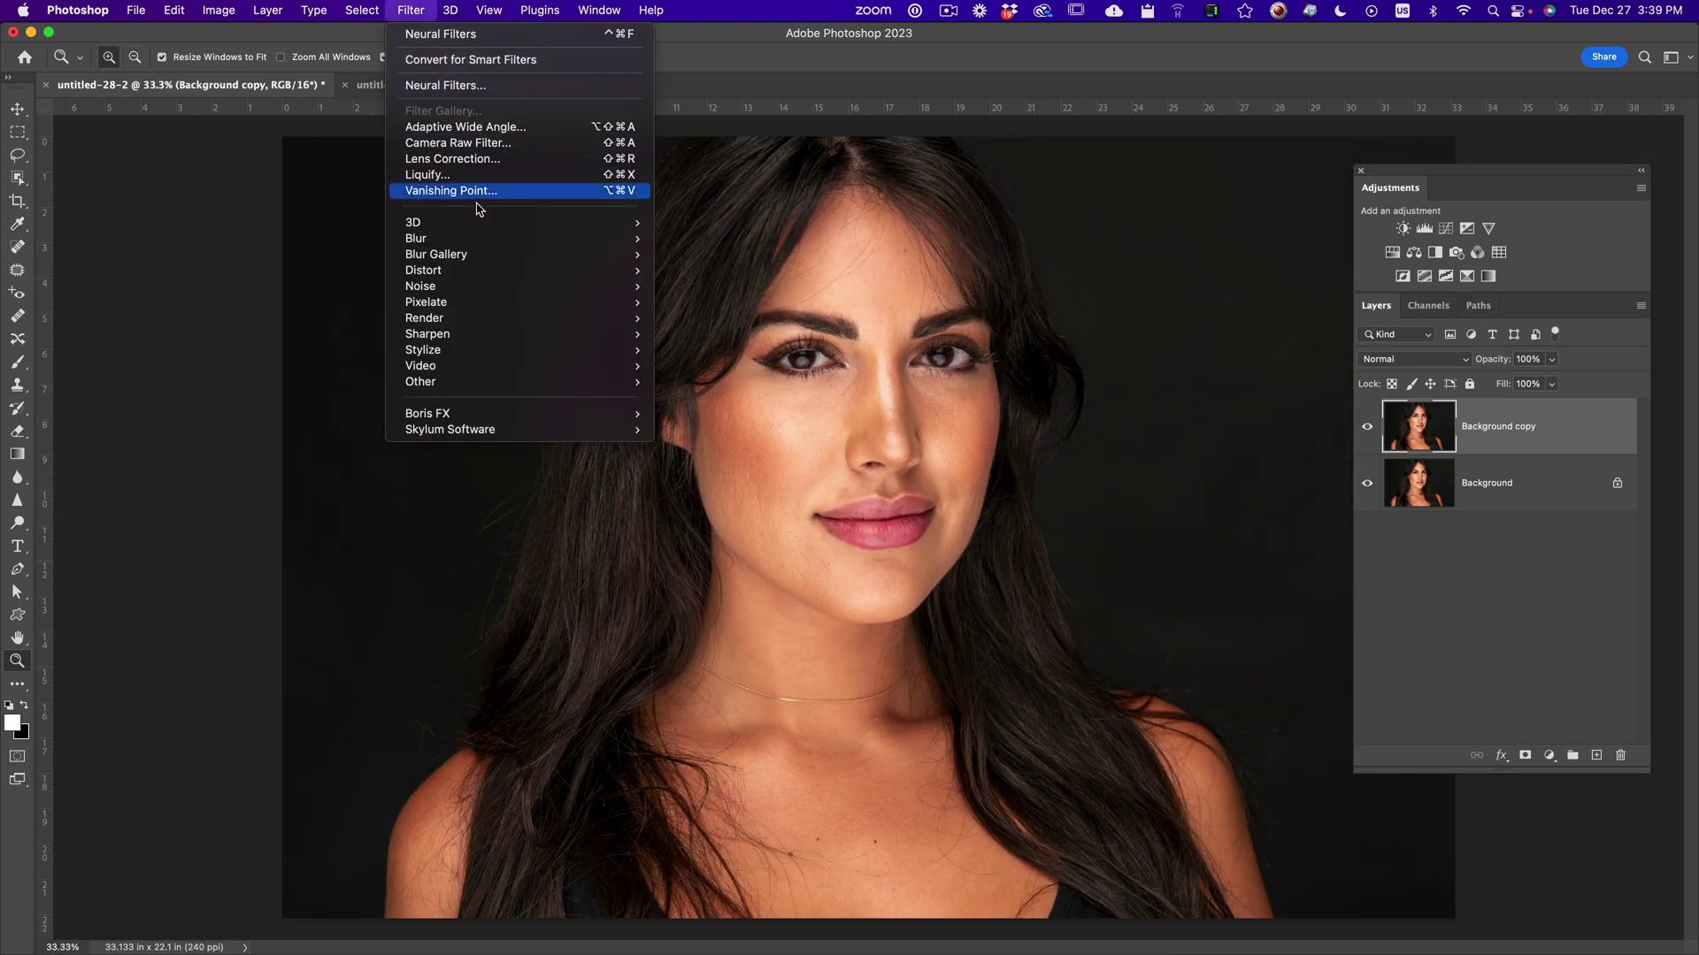
{"action": "left_click", "coordinate": [460, 87]}
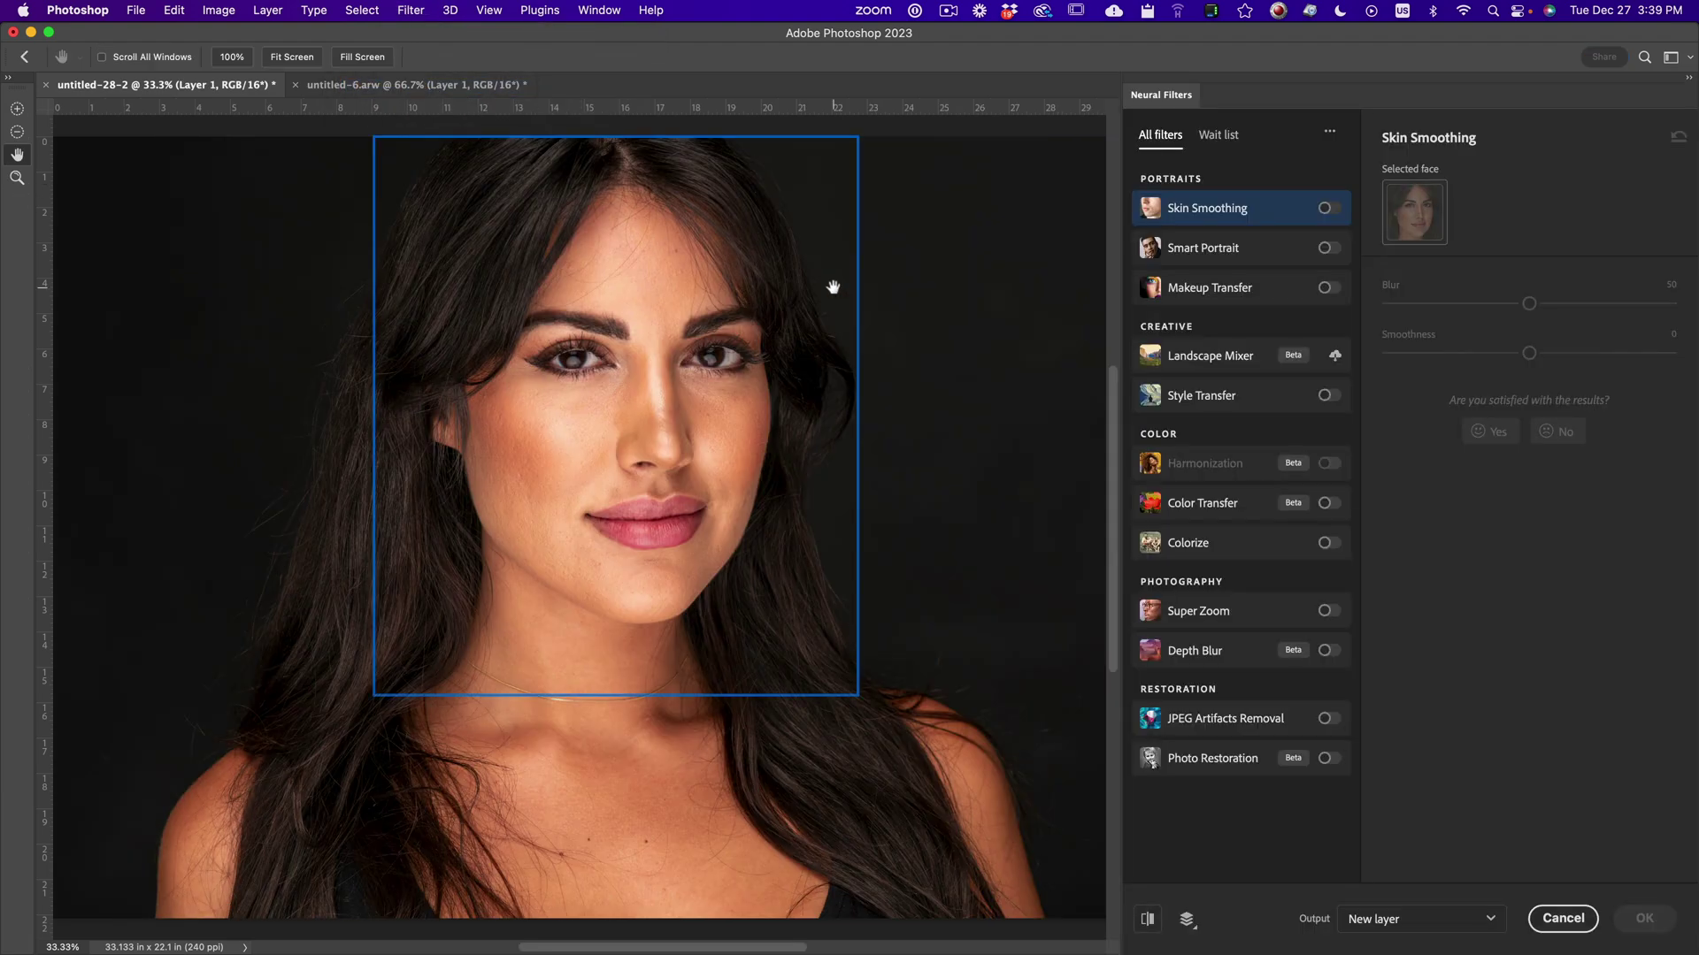
{"action": "left_click", "coordinate": [1327, 208]}
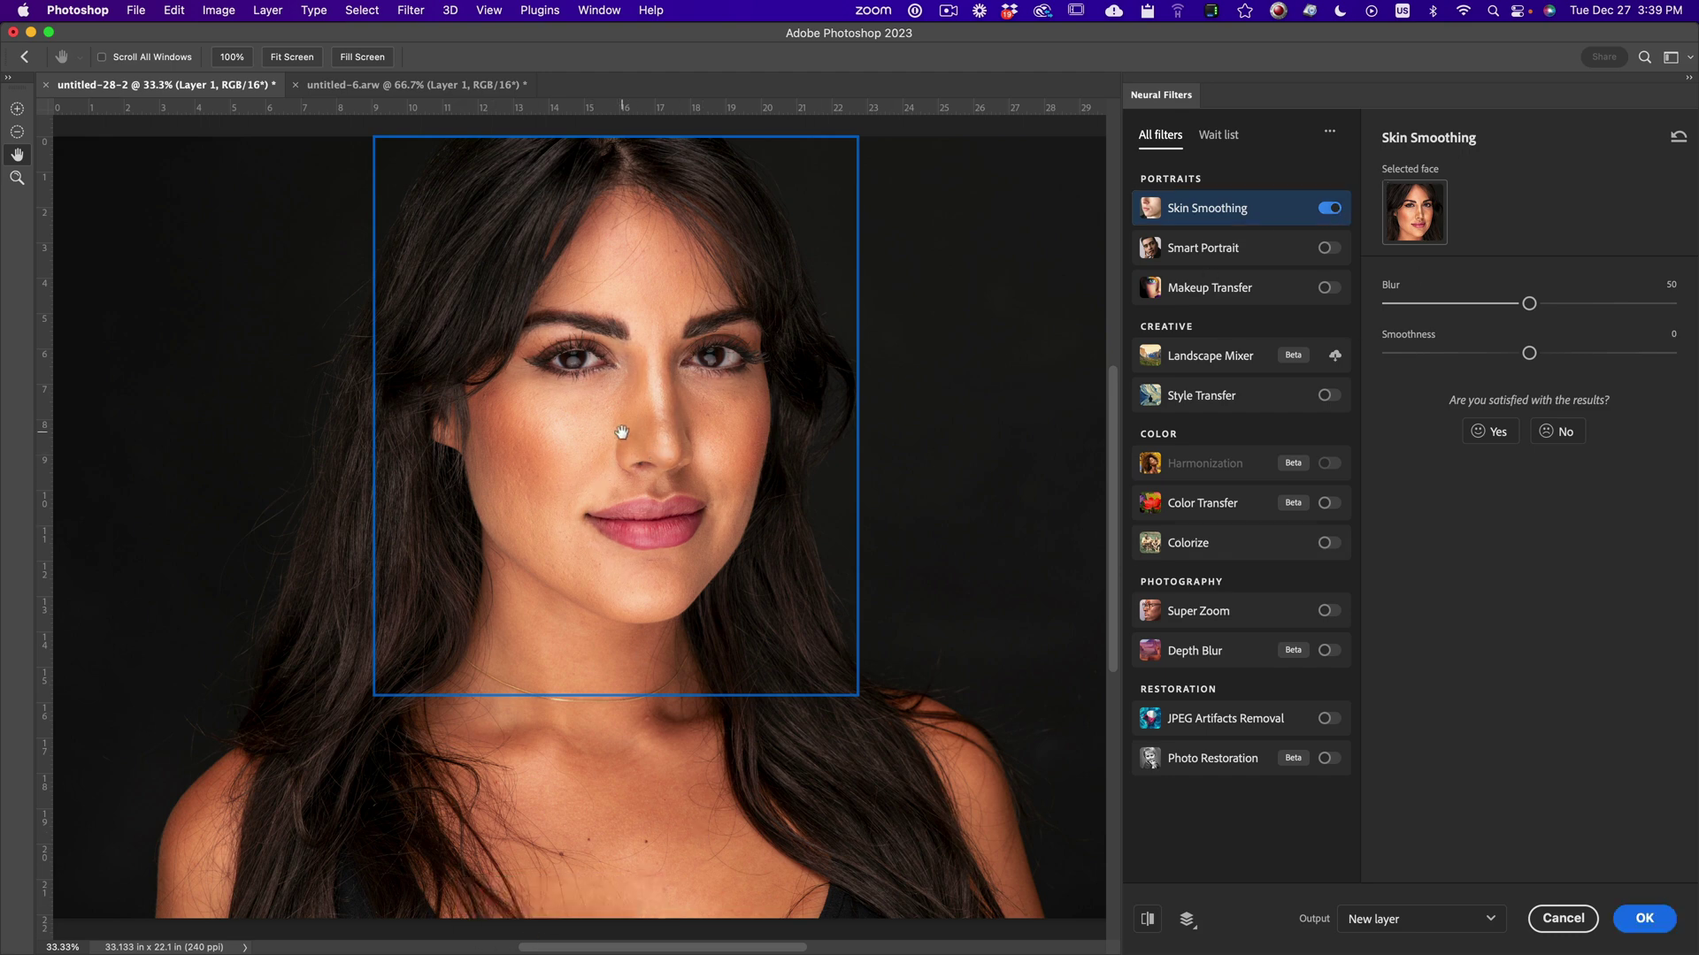
{"action": "left_click_drag", "start_coordinate": [578, 424], "coordinate": [607, 474]}
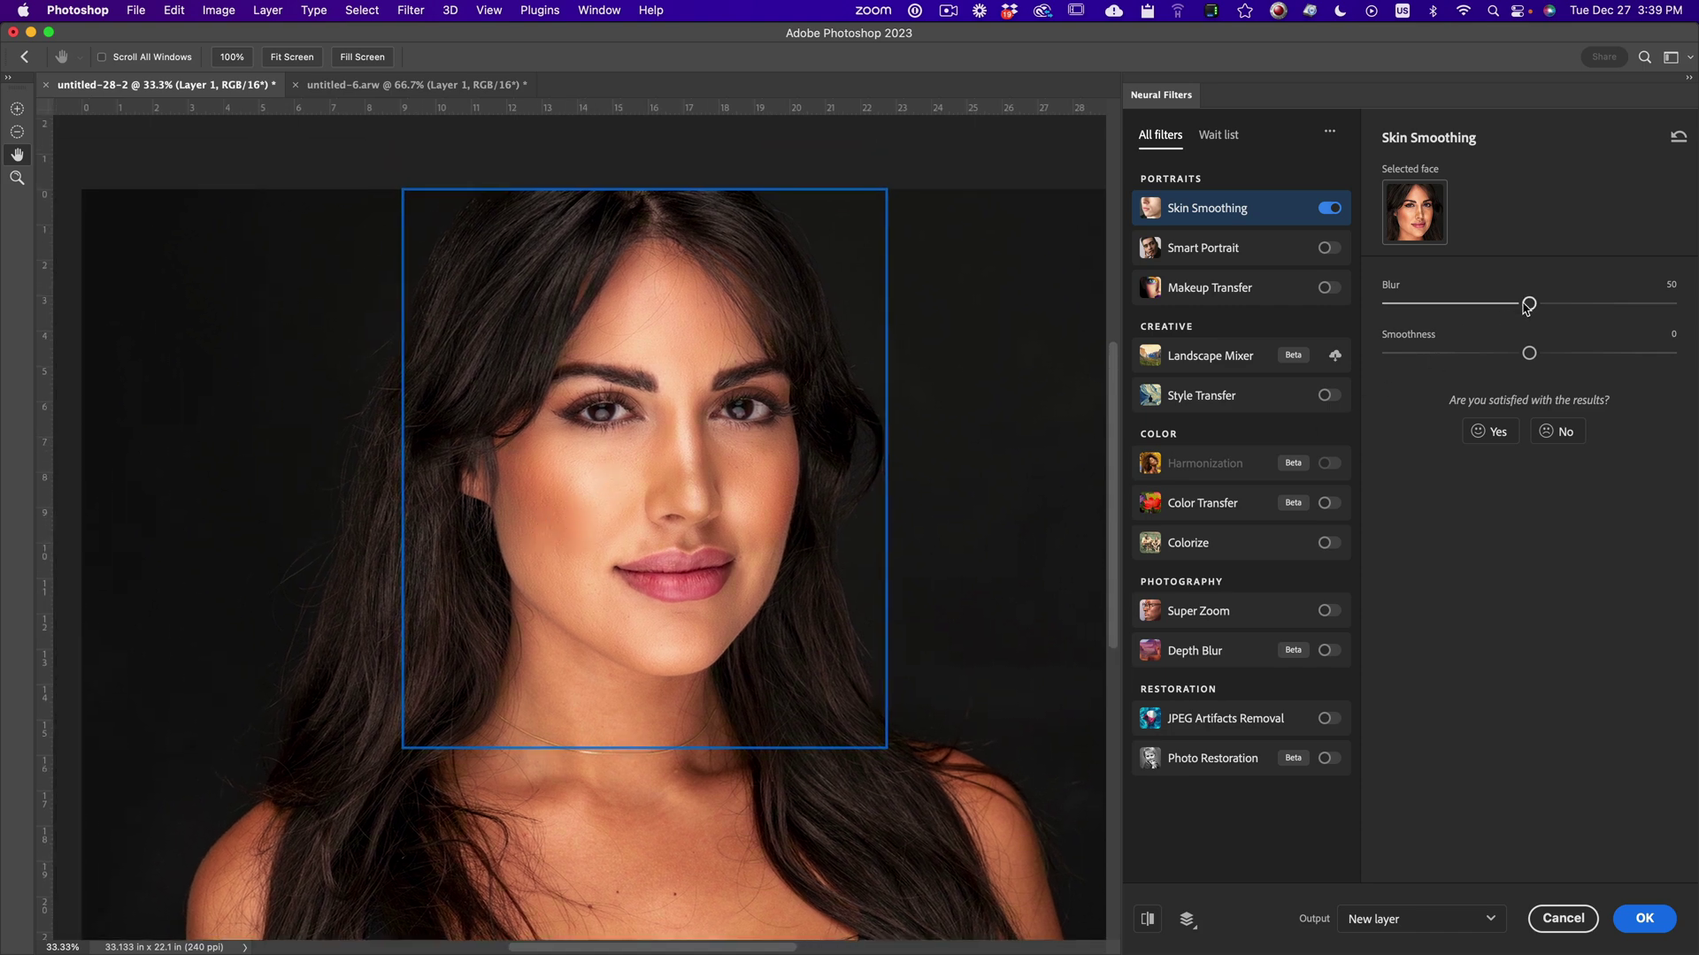
{"action": "left_click", "coordinate": [1569, 304]}
{"action": "left_click", "coordinate": [1657, 917]}
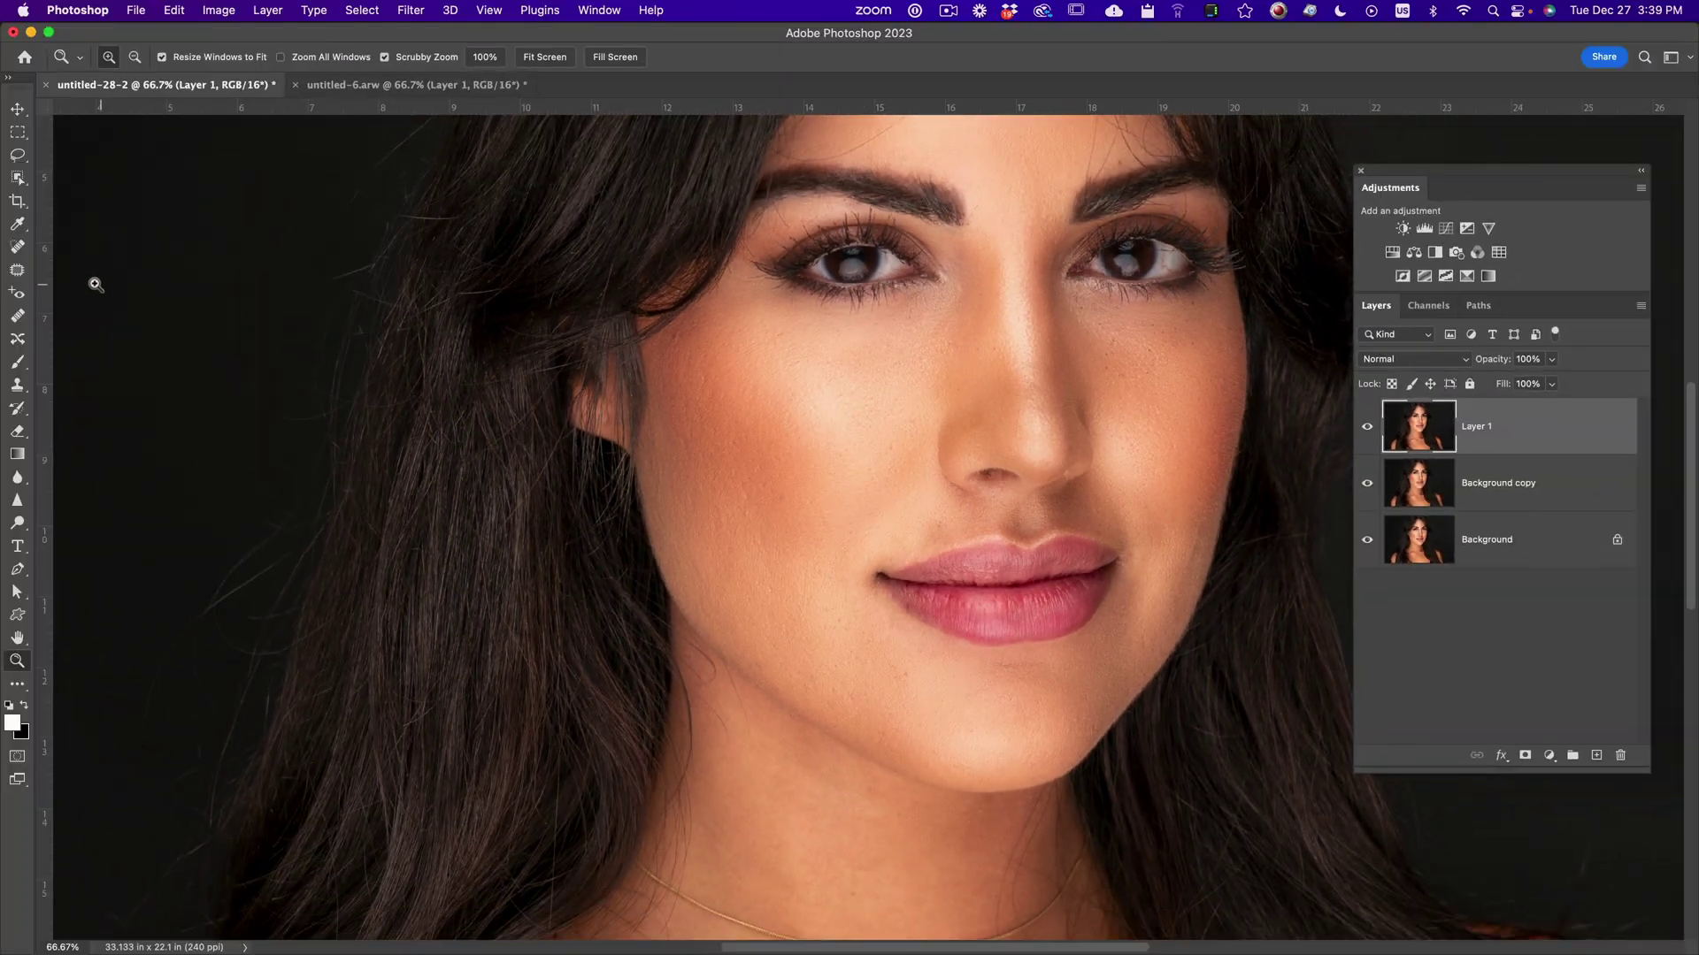
Heal the cheek blemishes and dark mole with a size-79 Spot Healing Brush
{"action": "left_click", "coordinate": [18, 247]}
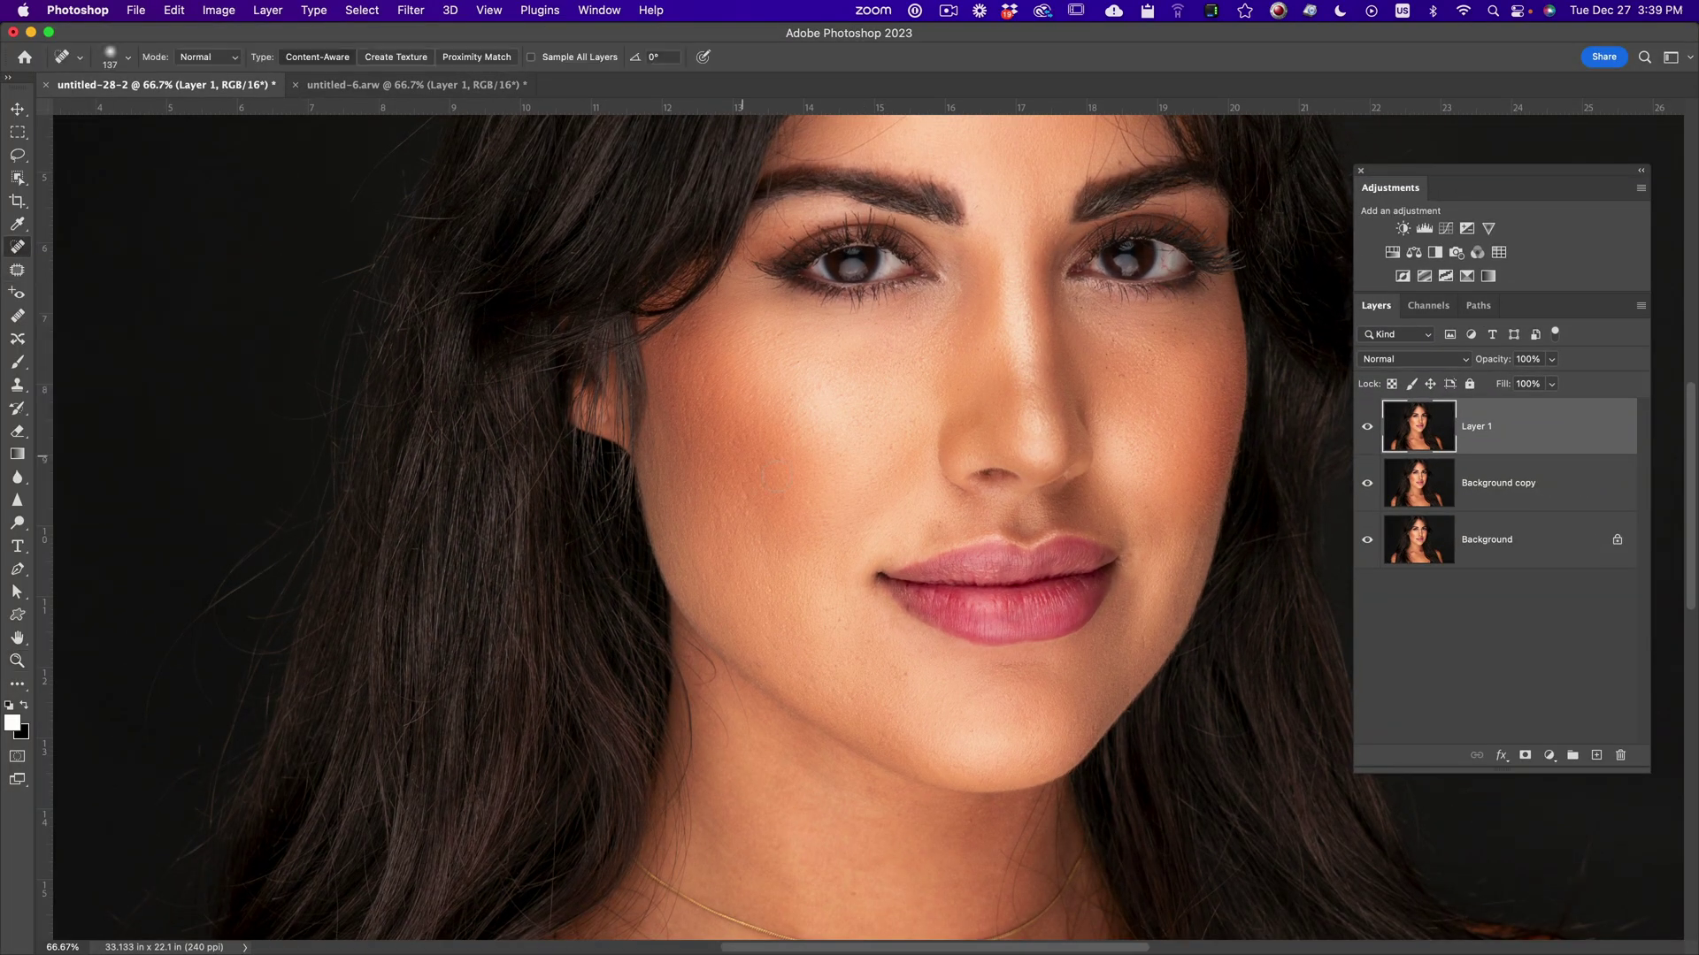
{"action": "left_click_drag", "start_coordinate": [752, 498], "coordinate": [727, 498]}
{"action": "left_click", "coordinate": [751, 498]}
{"action": "left_click", "coordinate": [742, 485]}
{"action": "left_click", "coordinate": [676, 338]}
Toggle Layer 1 to compare the healed skin, then zoom out to the whole portrait
{"action": "scroll", "coordinate": [959, 448], "scroll_direction": "right", "scroll_amount": 5}
{"action": "scroll", "coordinate": [959, 448], "scroll_direction": "up", "scroll_amount": 3}
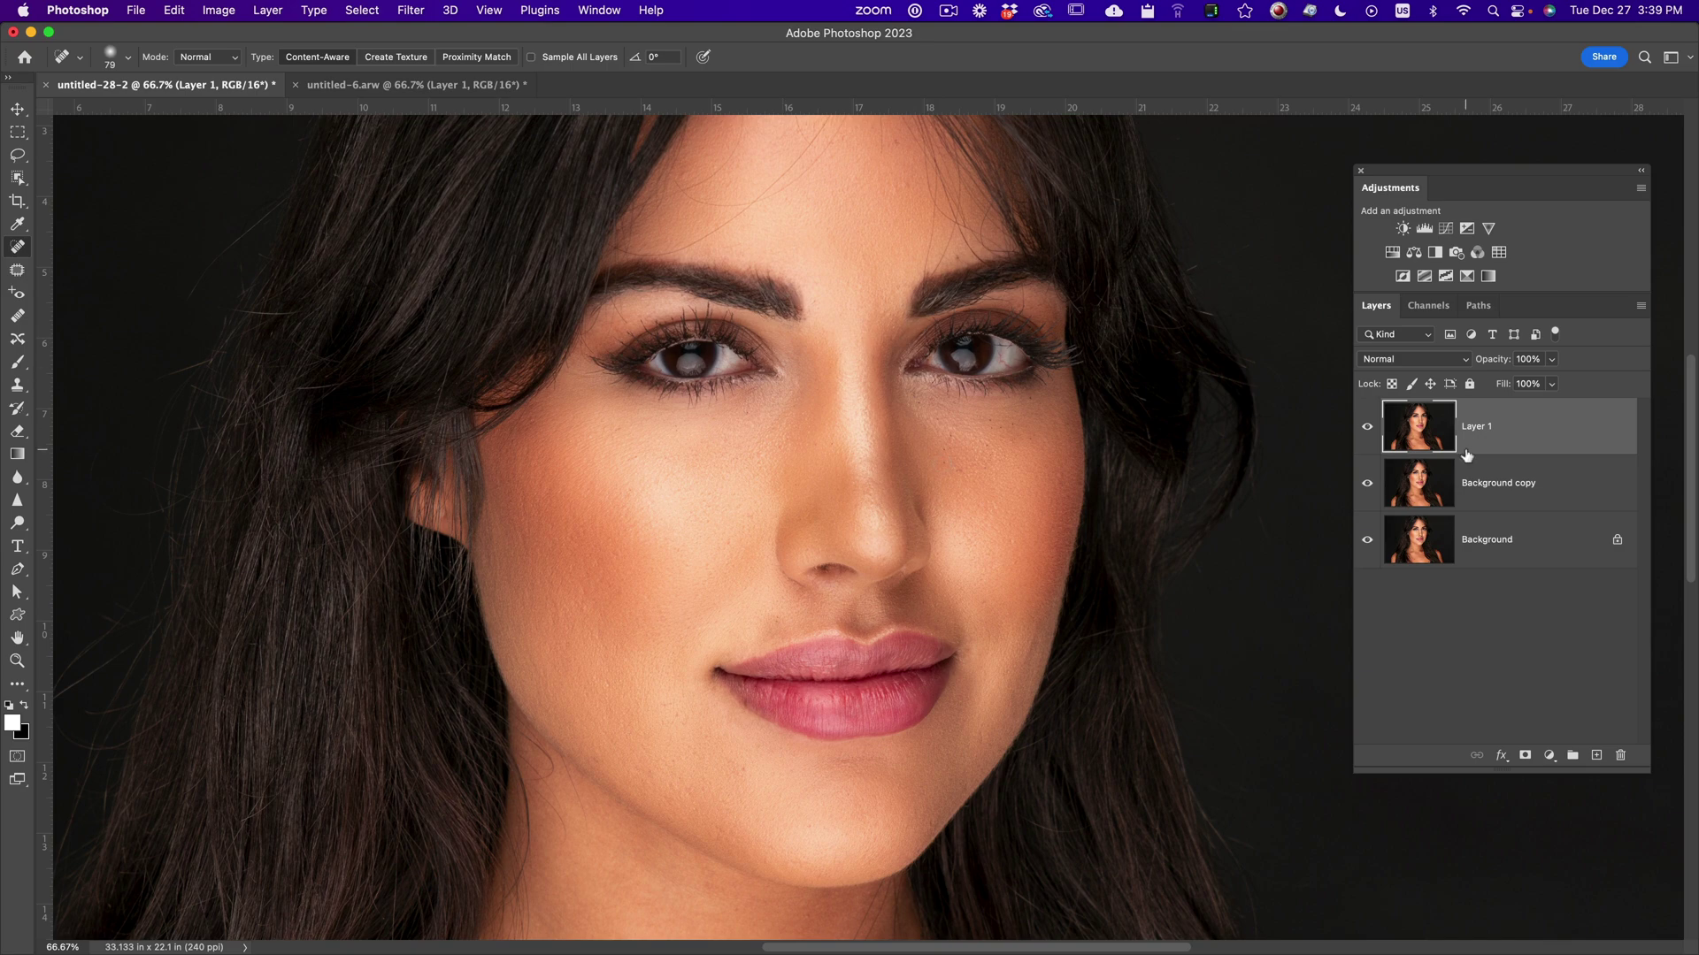
{"action": "left_click", "coordinate": [1367, 428]}
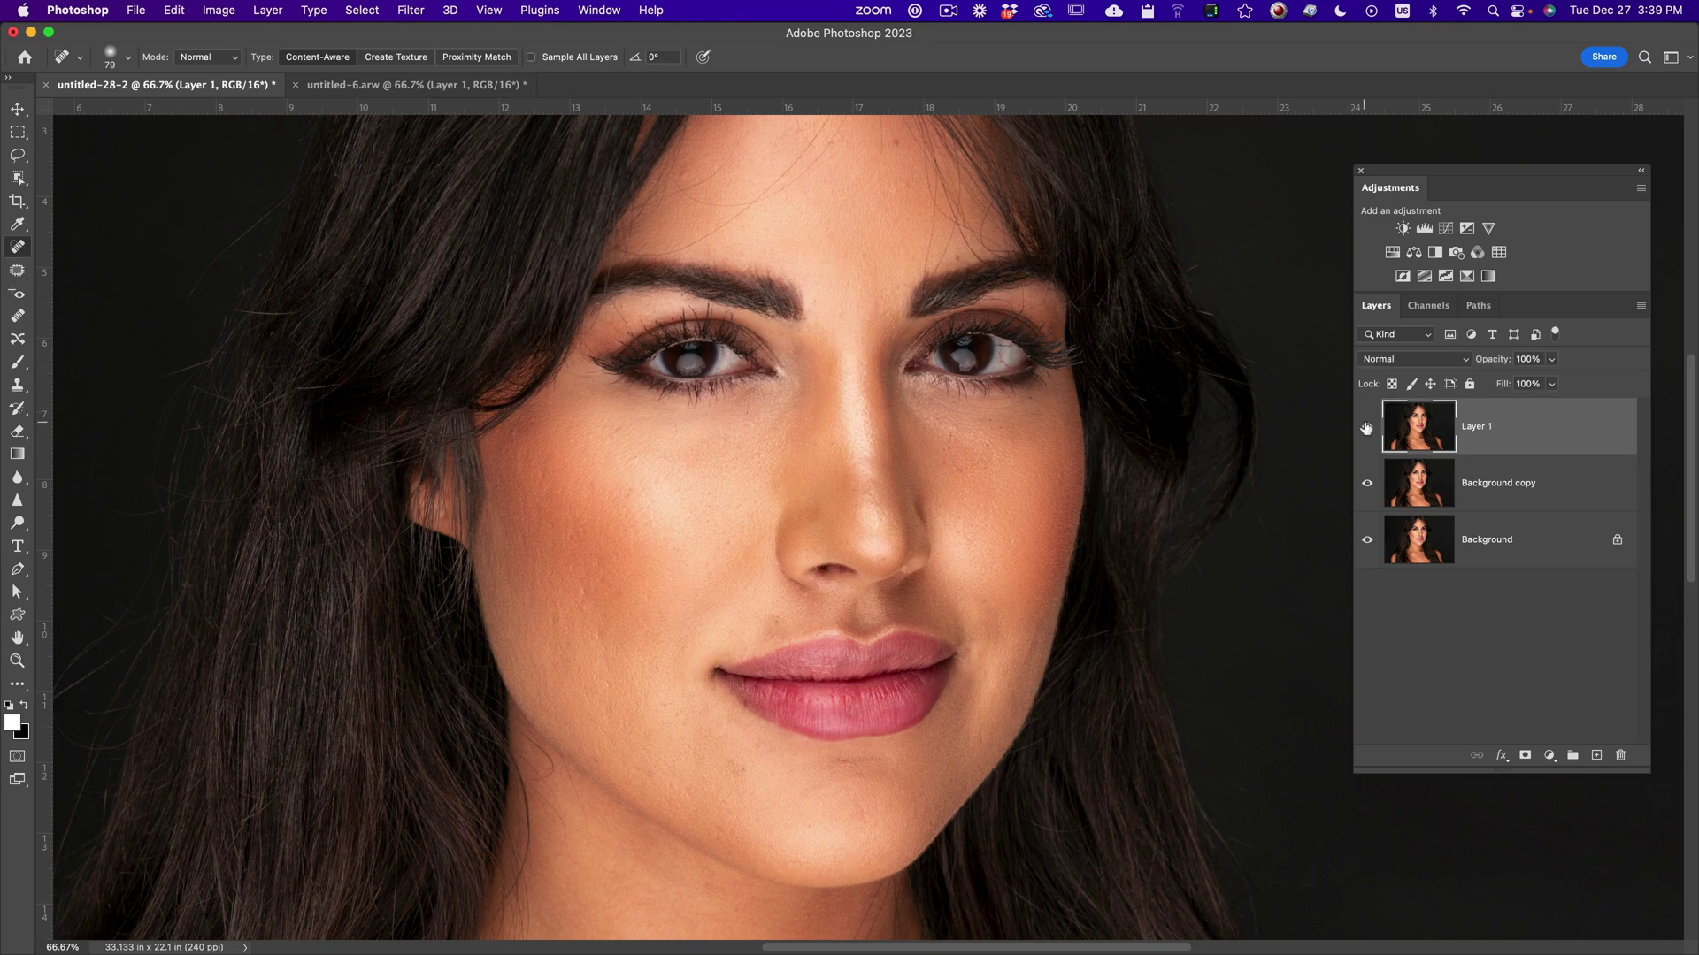
{"action": "left_click", "coordinate": [1367, 427]}
{"action": "key", "text": "z"}
{"action": "left_click", "coordinate": [1093, 486], "text": "alt"}
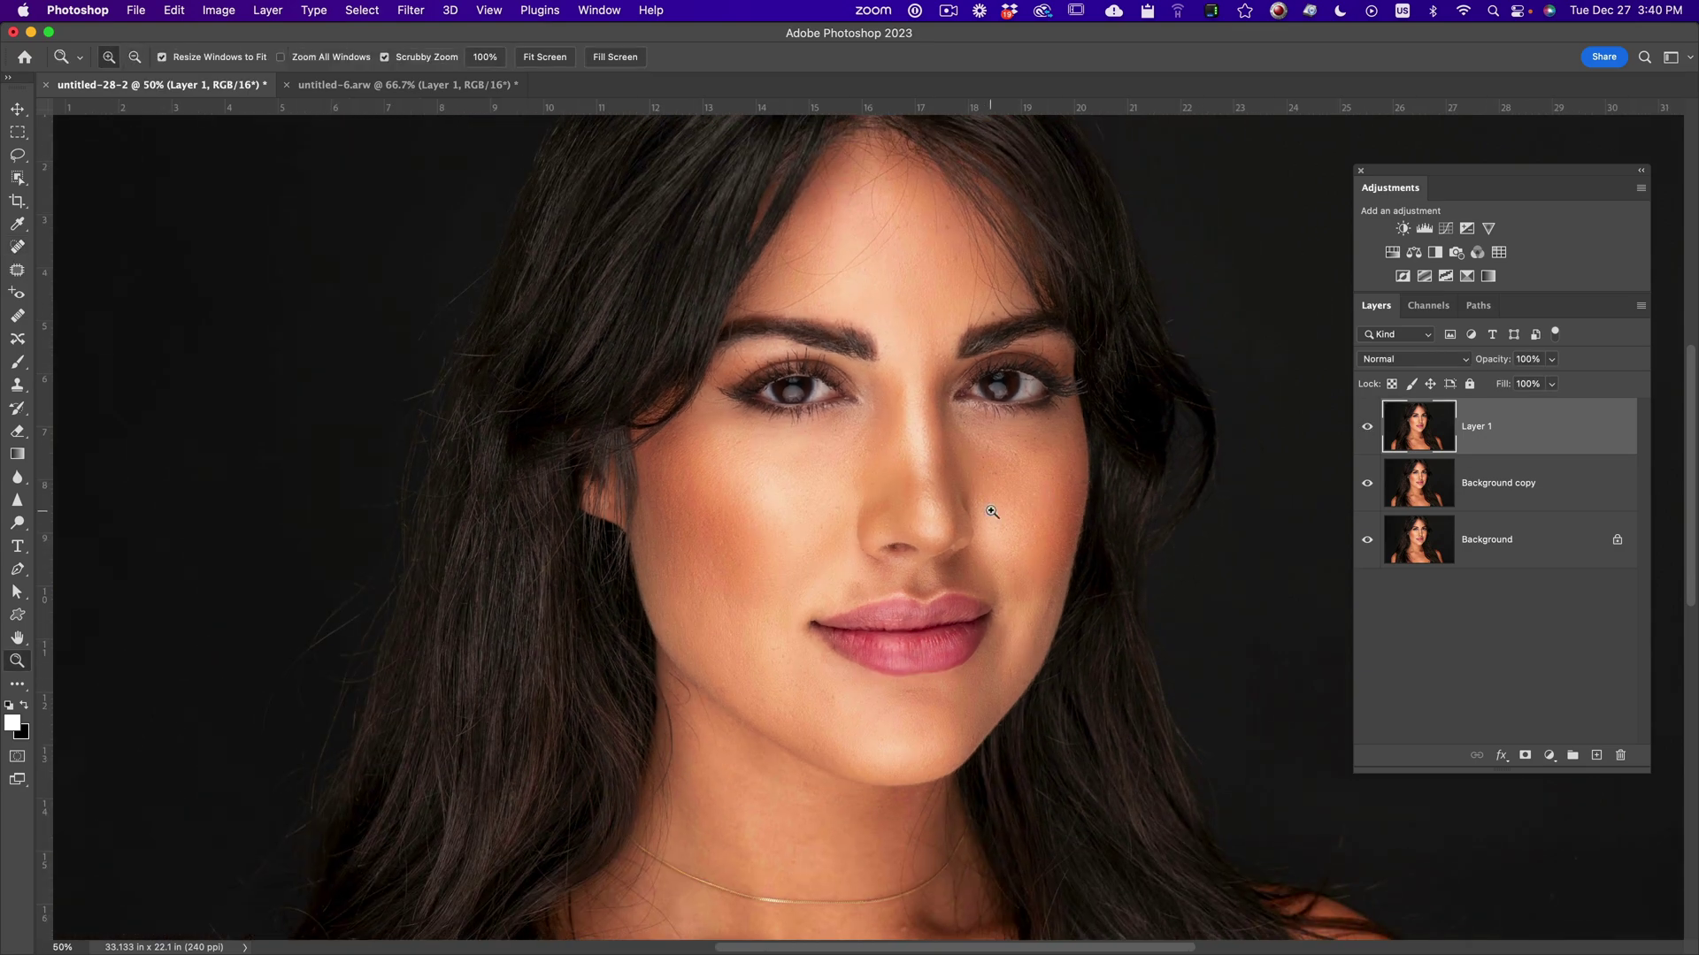
{"action": "left_click", "coordinate": [816, 610]}
{"action": "left_click", "coordinate": [921, 602], "text": "alt"}
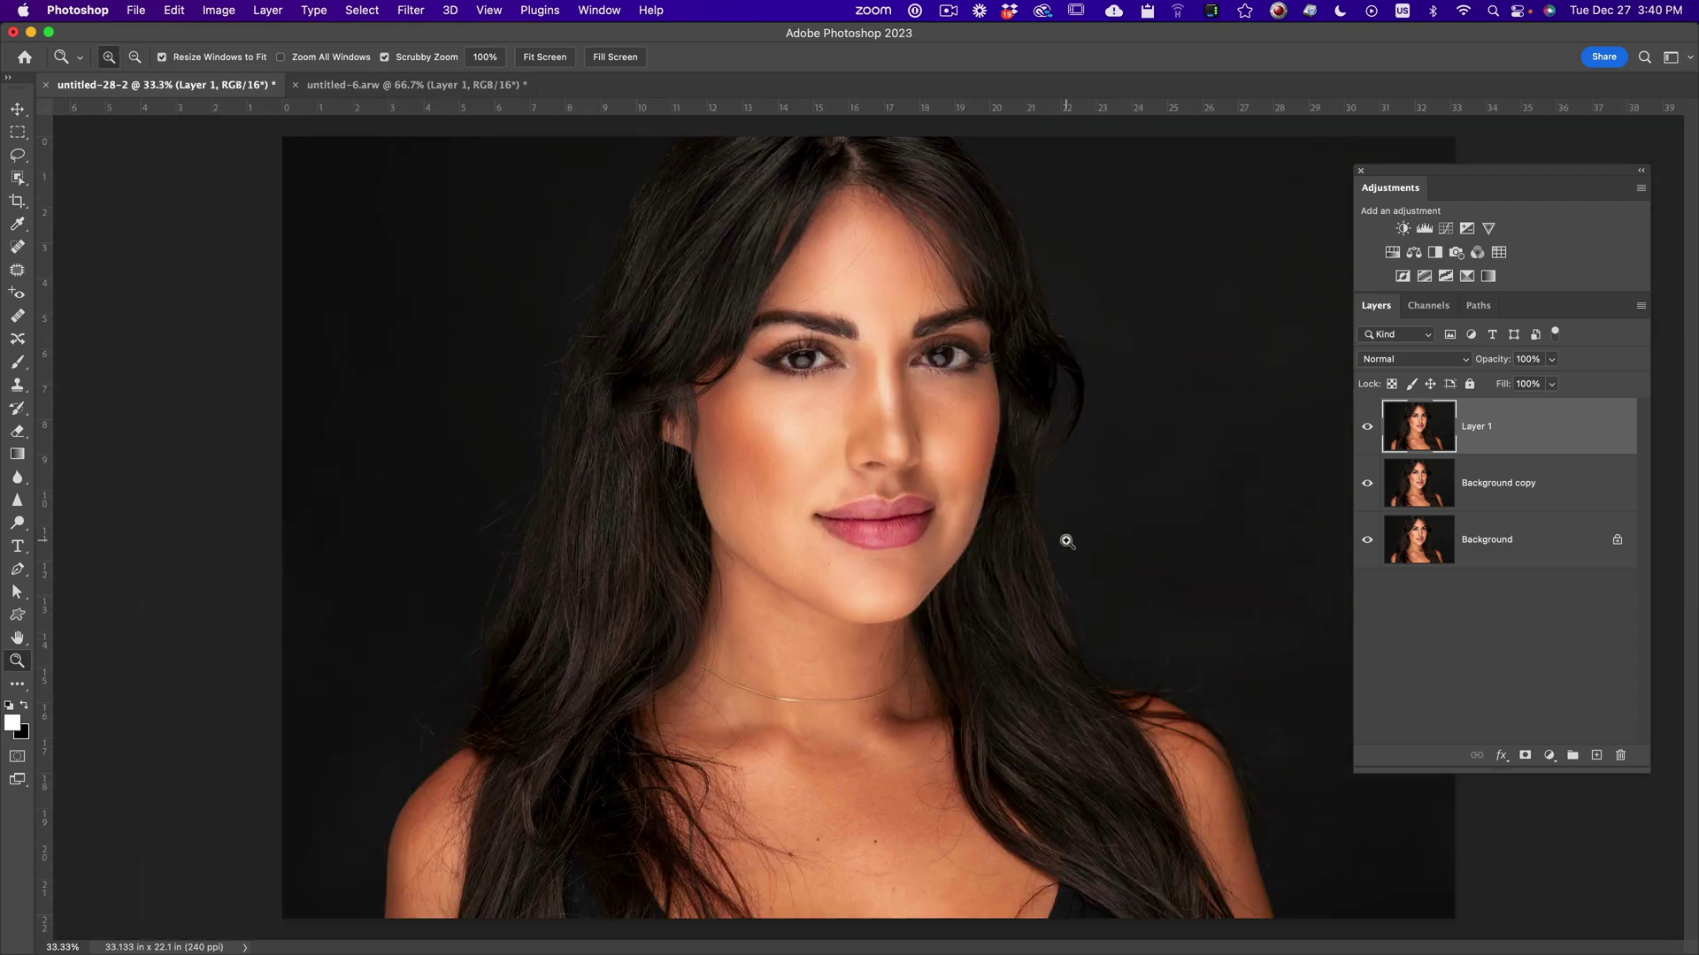